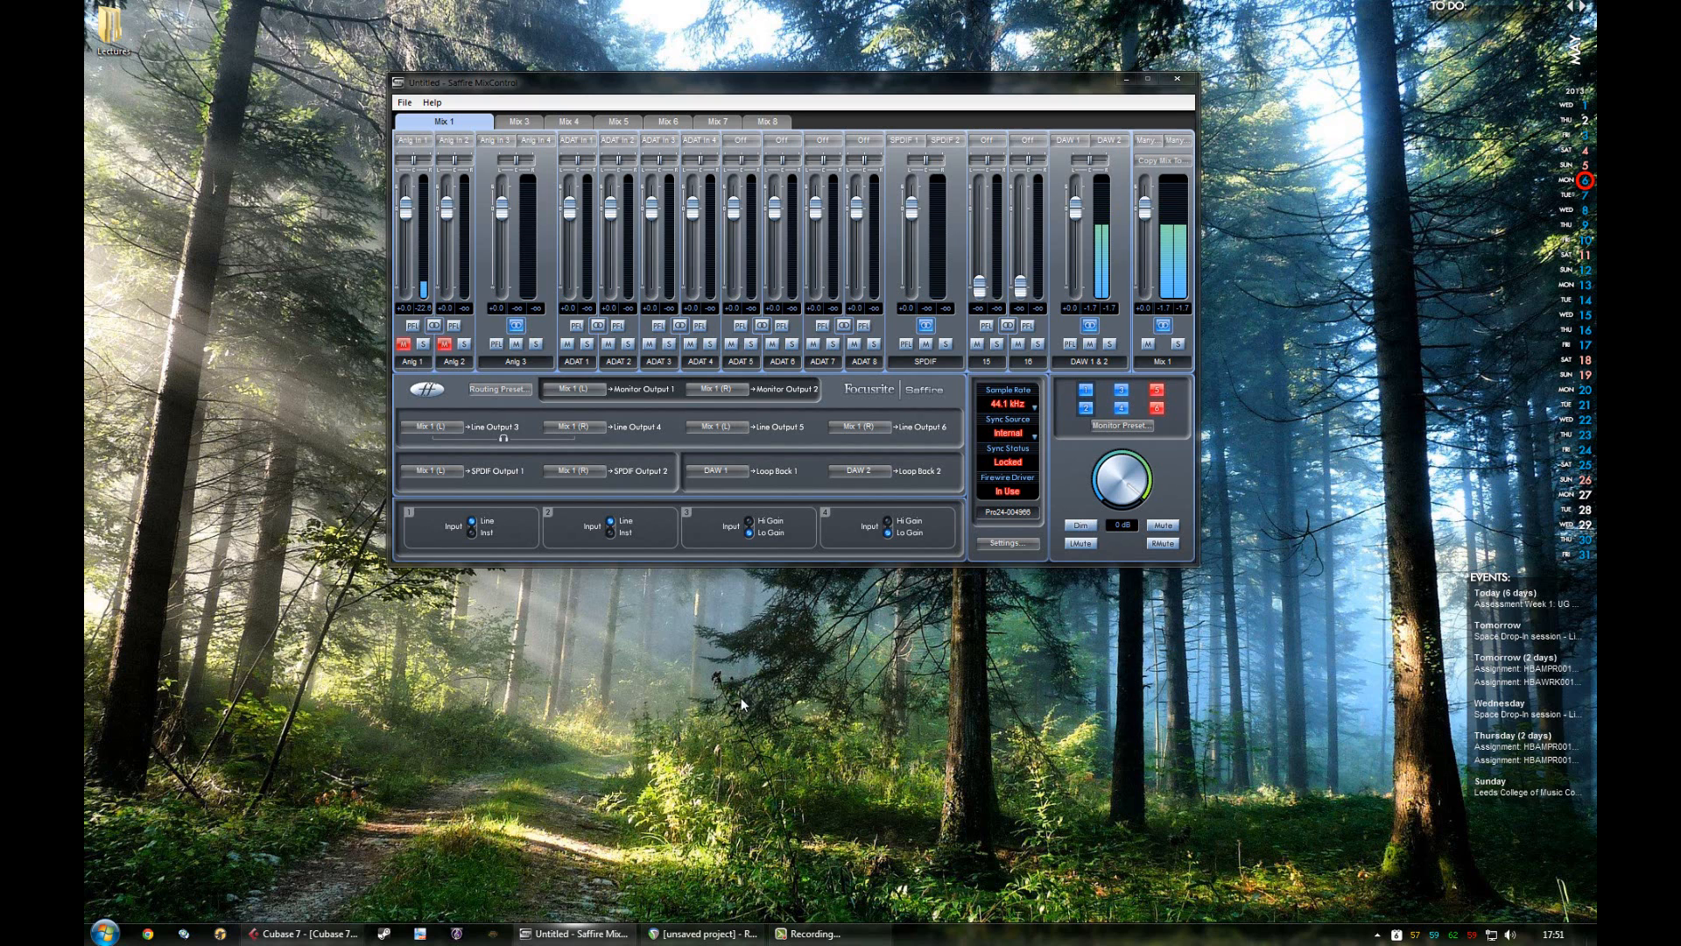
# Step: Reposition the Saffire MixControl window on the desktop and minimize it
pyautogui.moveTo(964, 95); pyautogui.dragTo(715, 109)
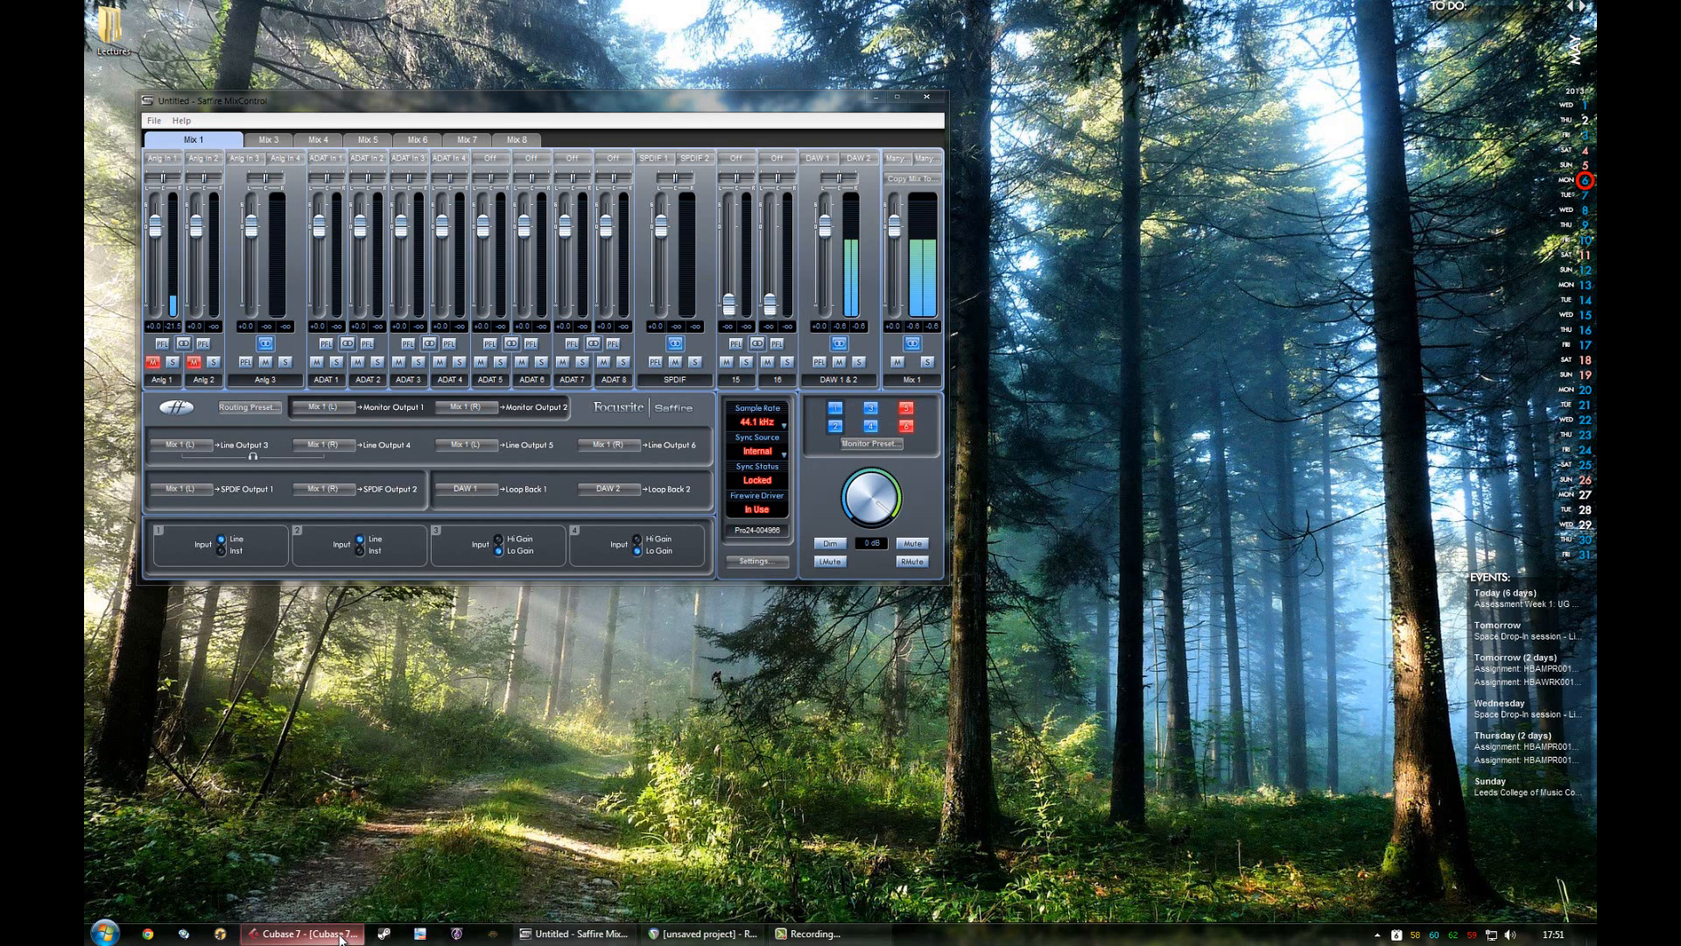
pyautogui.moveTo(664, 939)
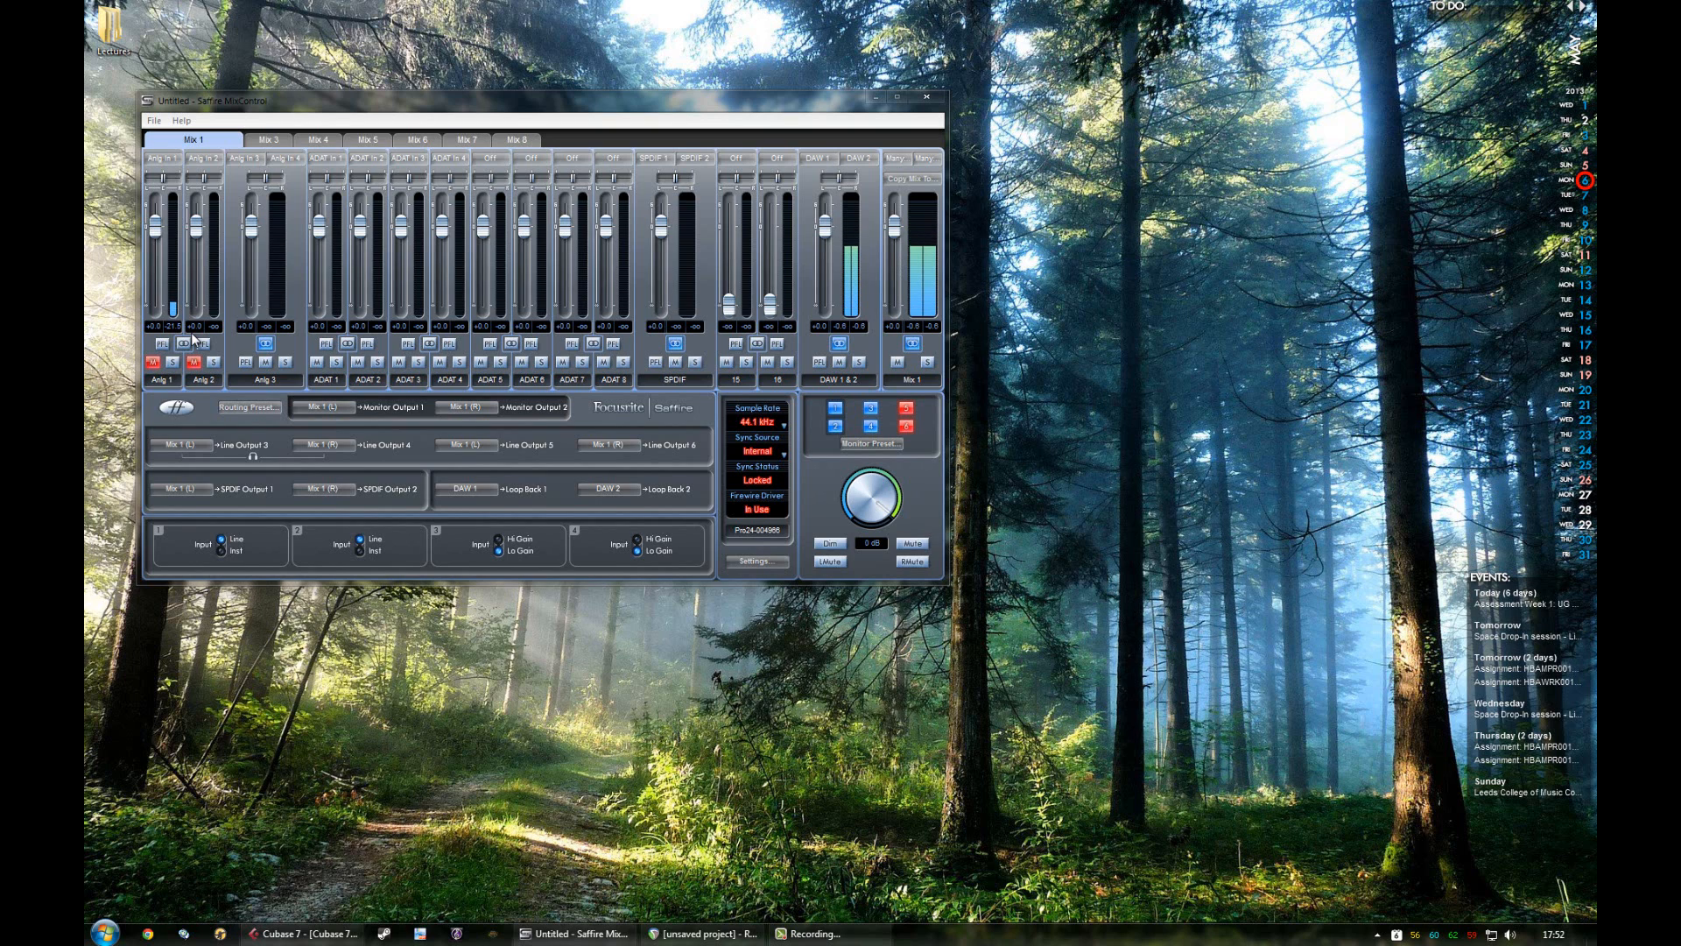
pyautogui.moveTo(514, 104); pyautogui.dragTo(718, 64)
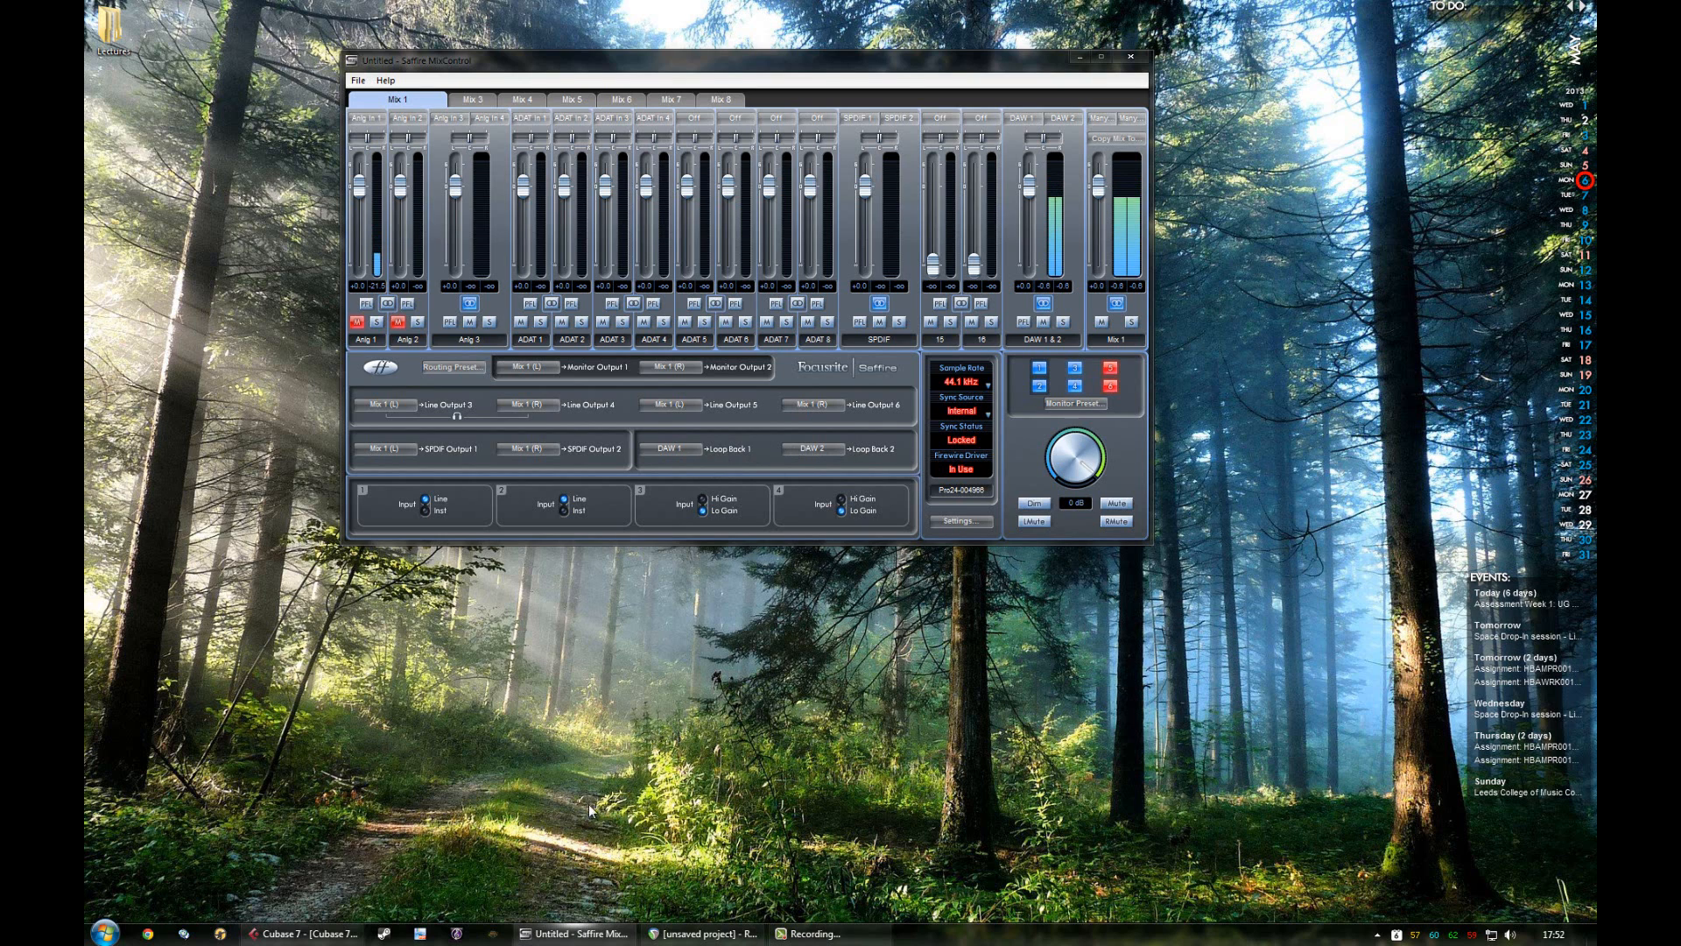
pyautogui.click(1080, 58)
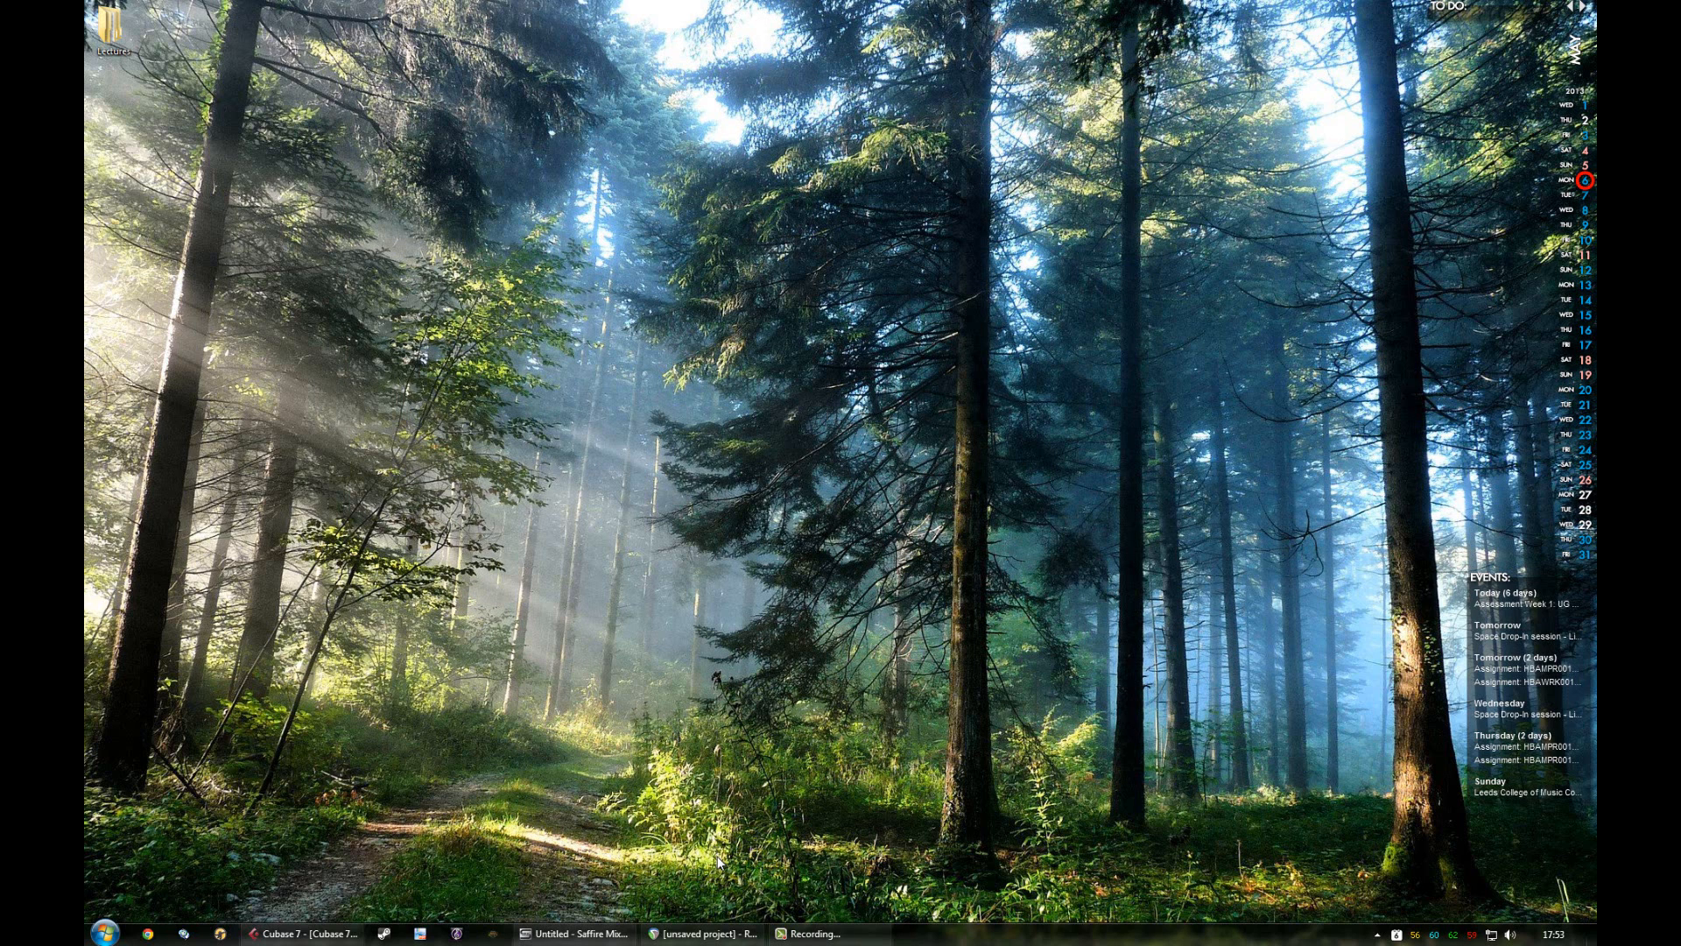
# Step: Bring up the REAPER recording window and switch to the Cubase 7 project
pyautogui.moveTo(700, 935)
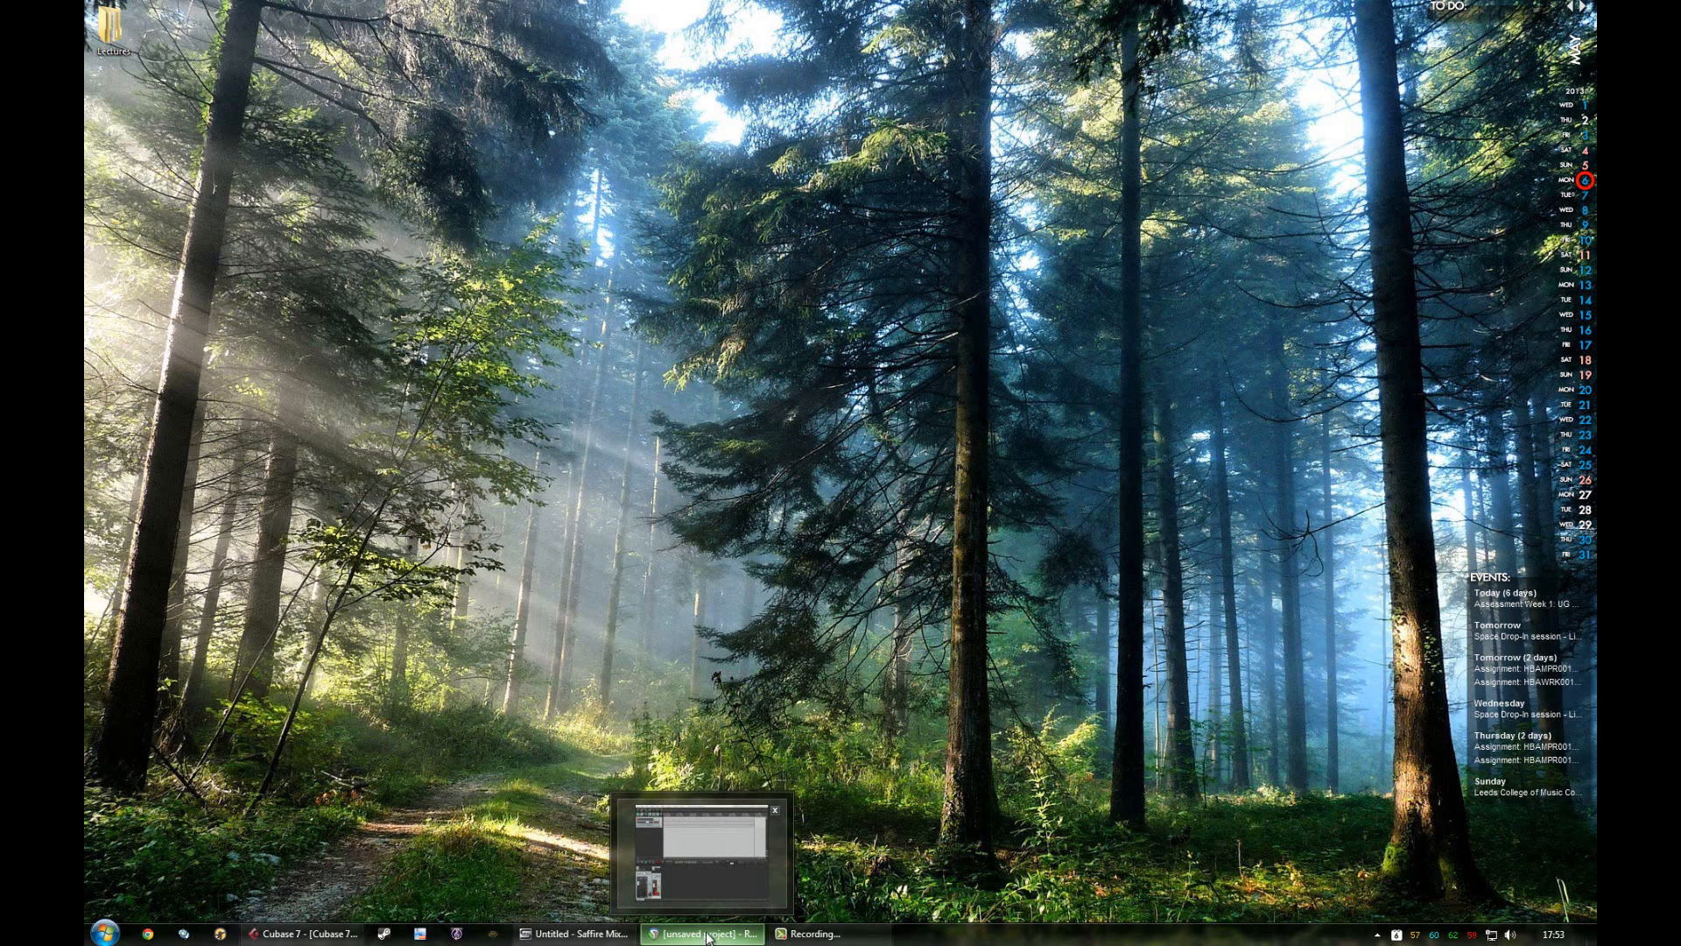
pyautogui.click(706, 932)
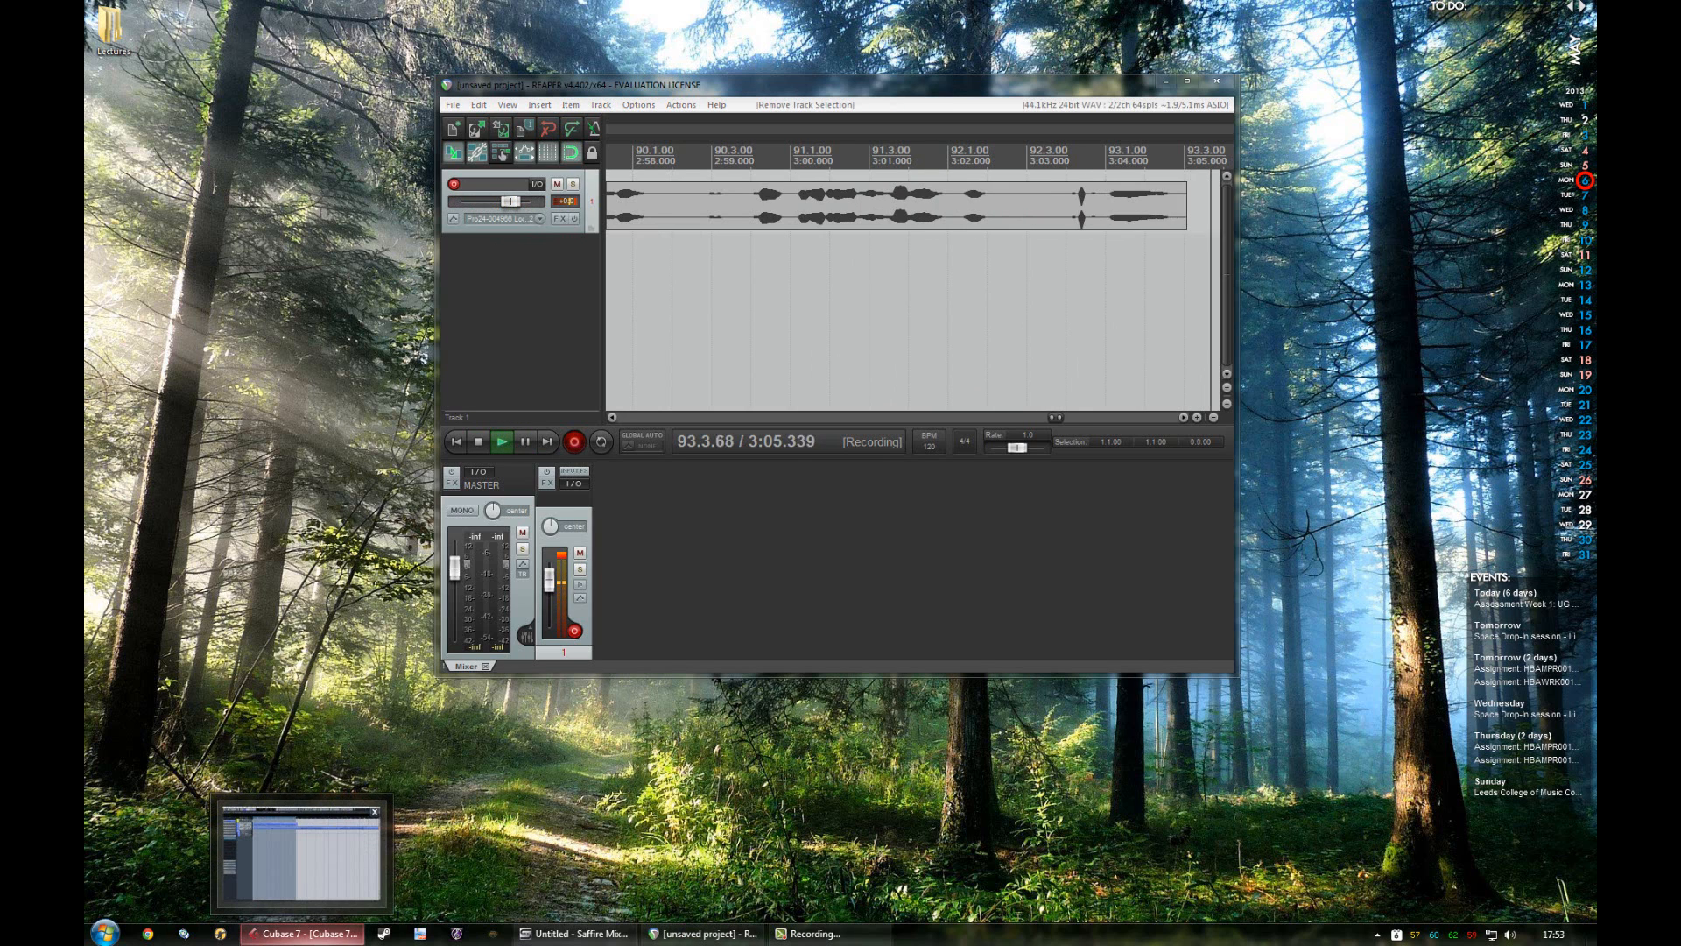
pyautogui.click(302, 854)
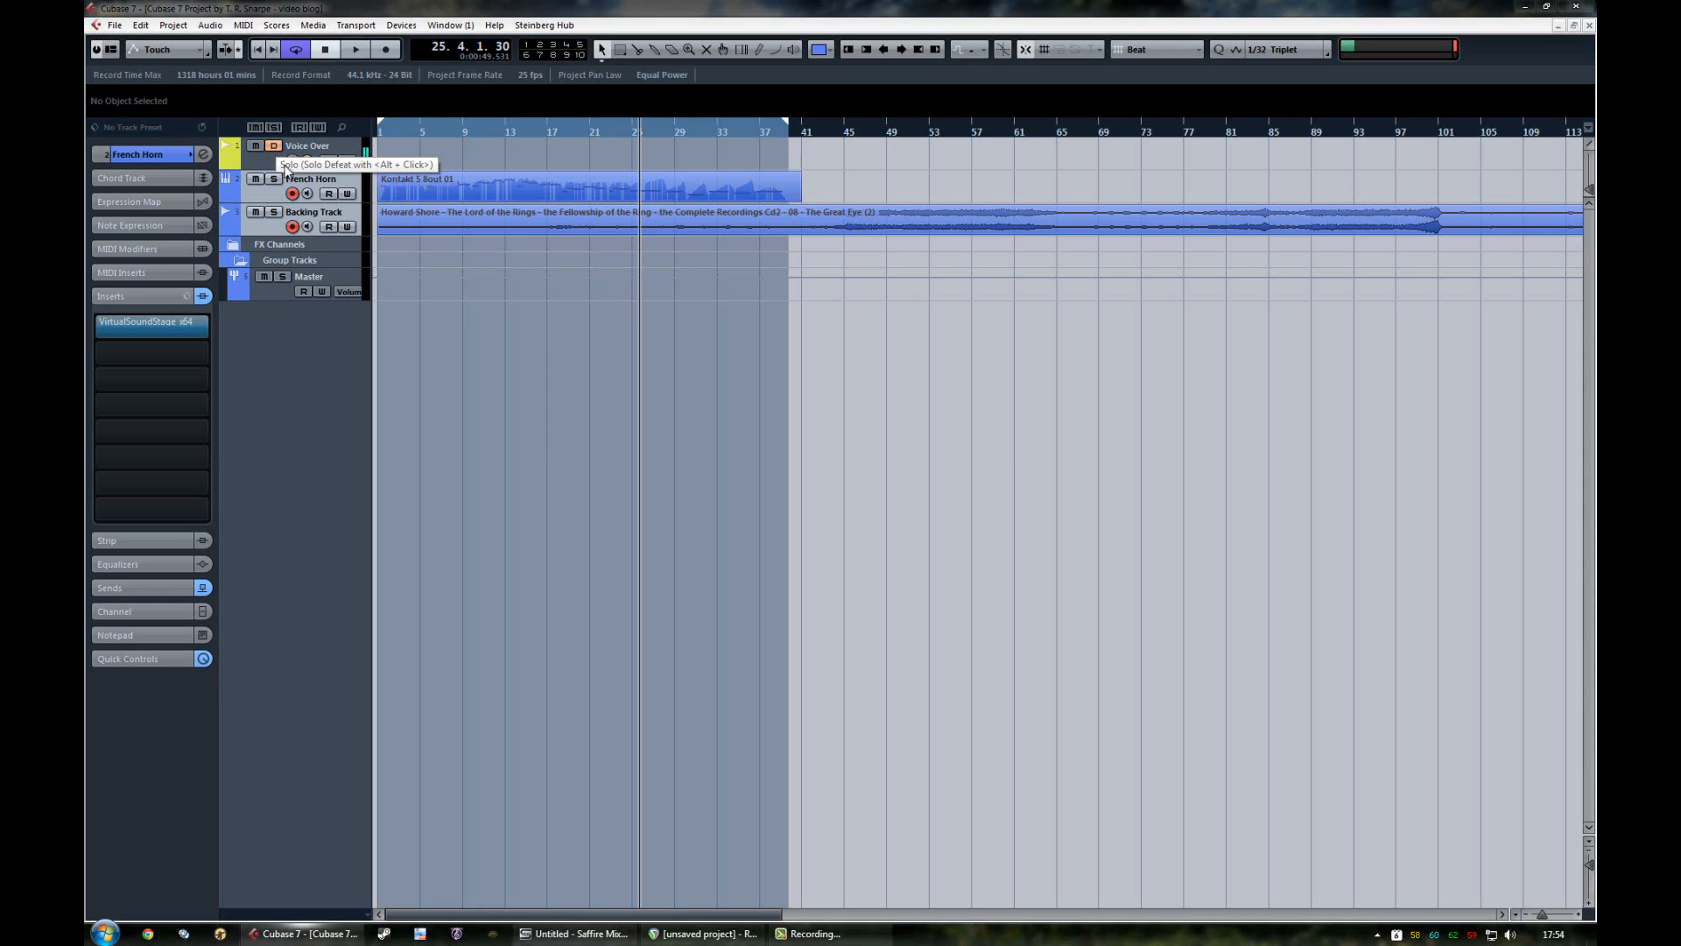
# Step: Solo the French Horn track and release its solo again
pyautogui.click(274, 180)
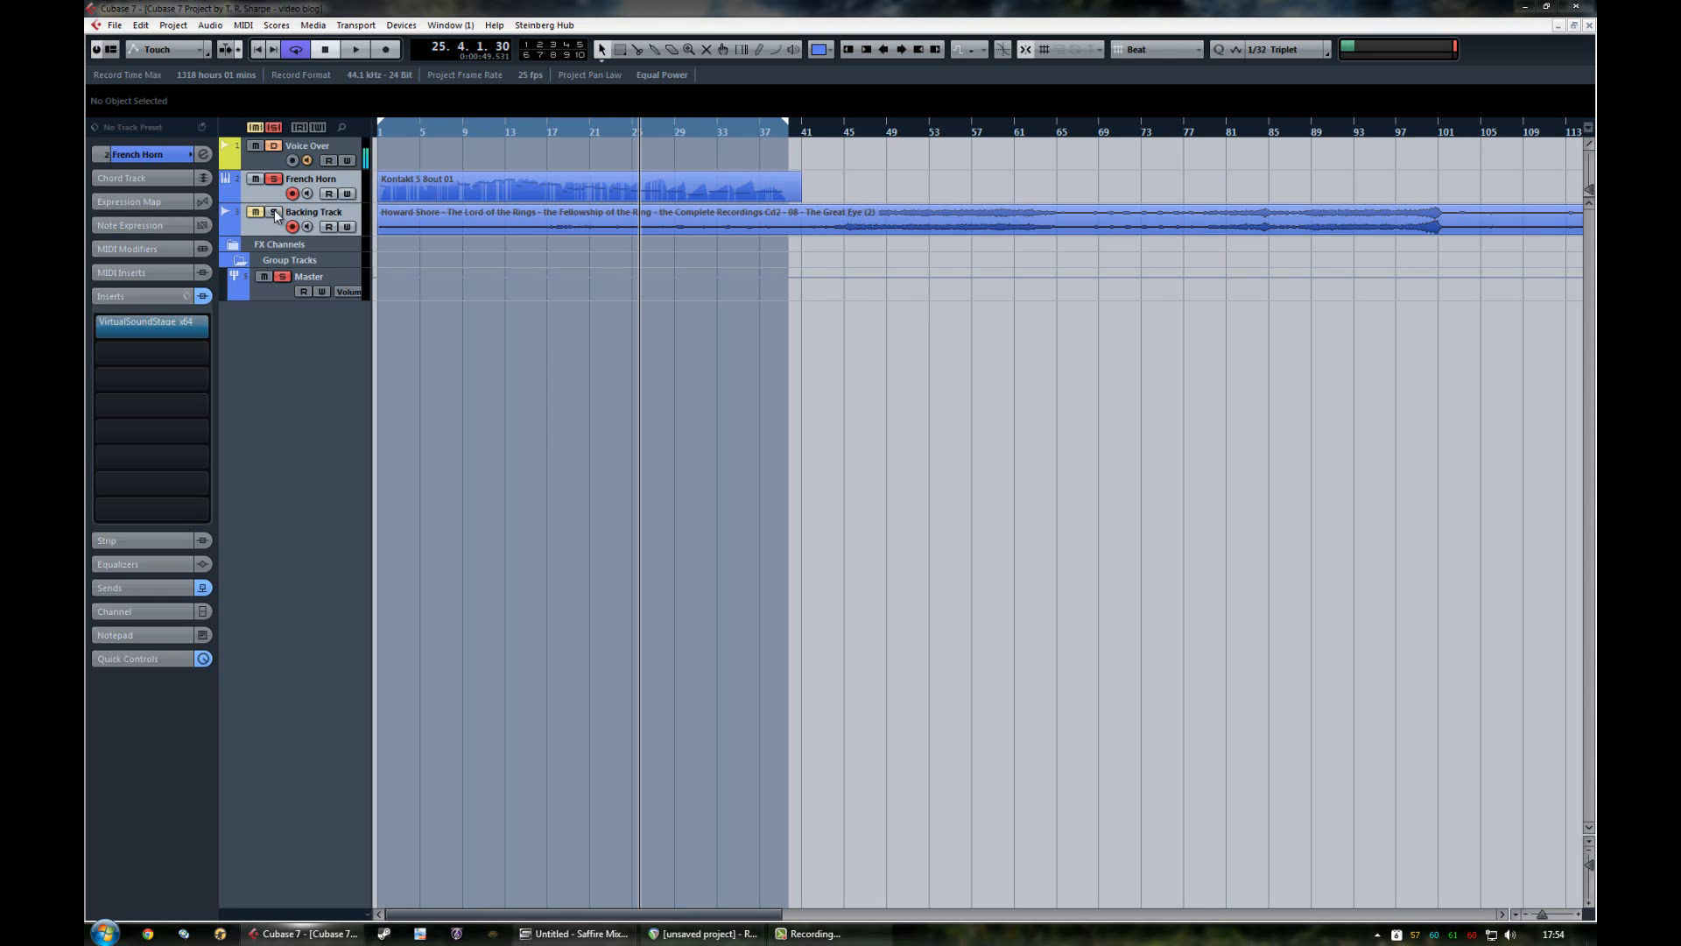
pyautogui.click(274, 179)
# Step: Open the MixConsole and show the Voice Over channel's routing and pre-section settings
pyautogui.press('F3')
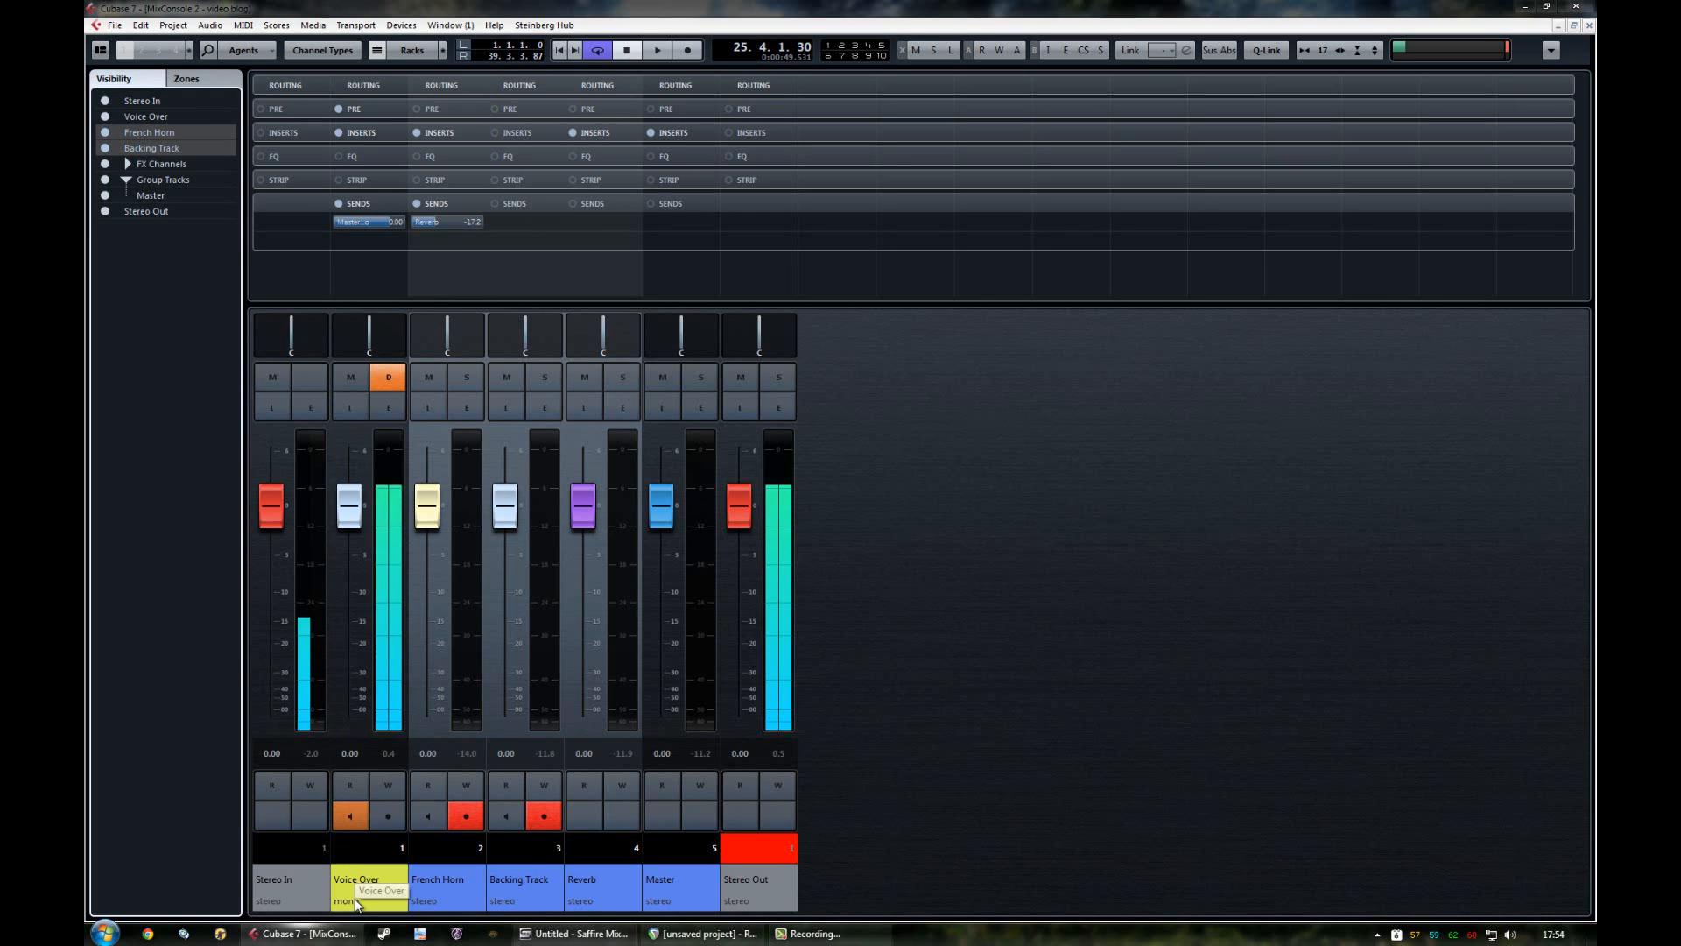
pyautogui.click(360, 82)
pyautogui.click(360, 82)
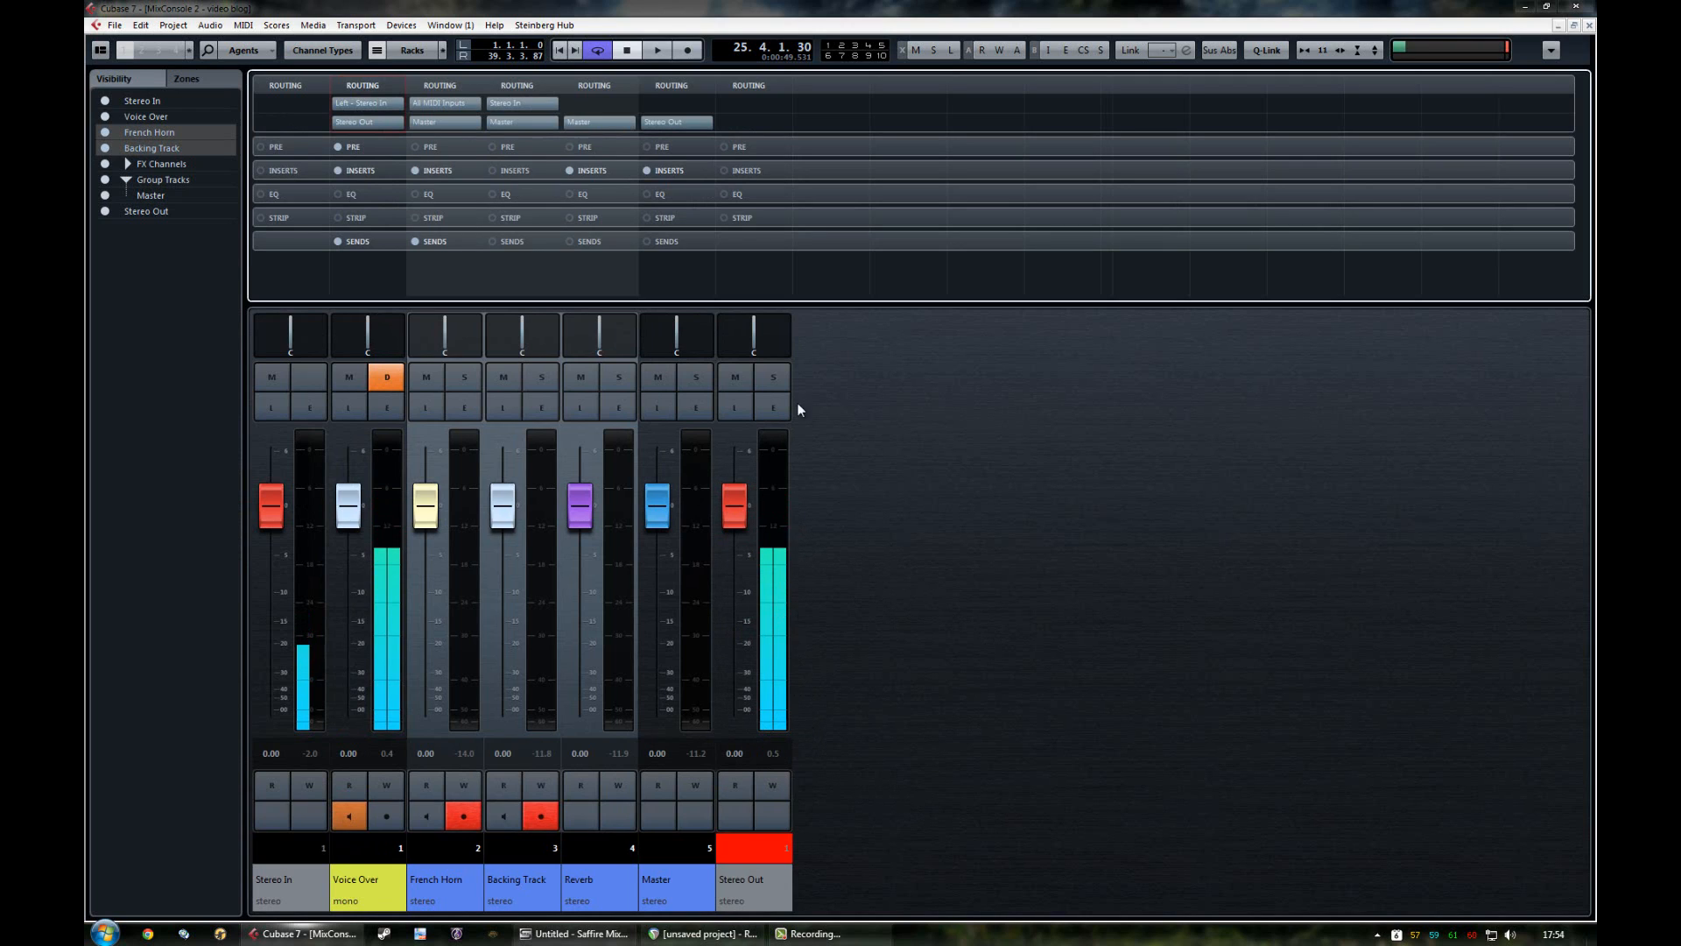
pyautogui.click(369, 143)
pyautogui.click(370, 143)
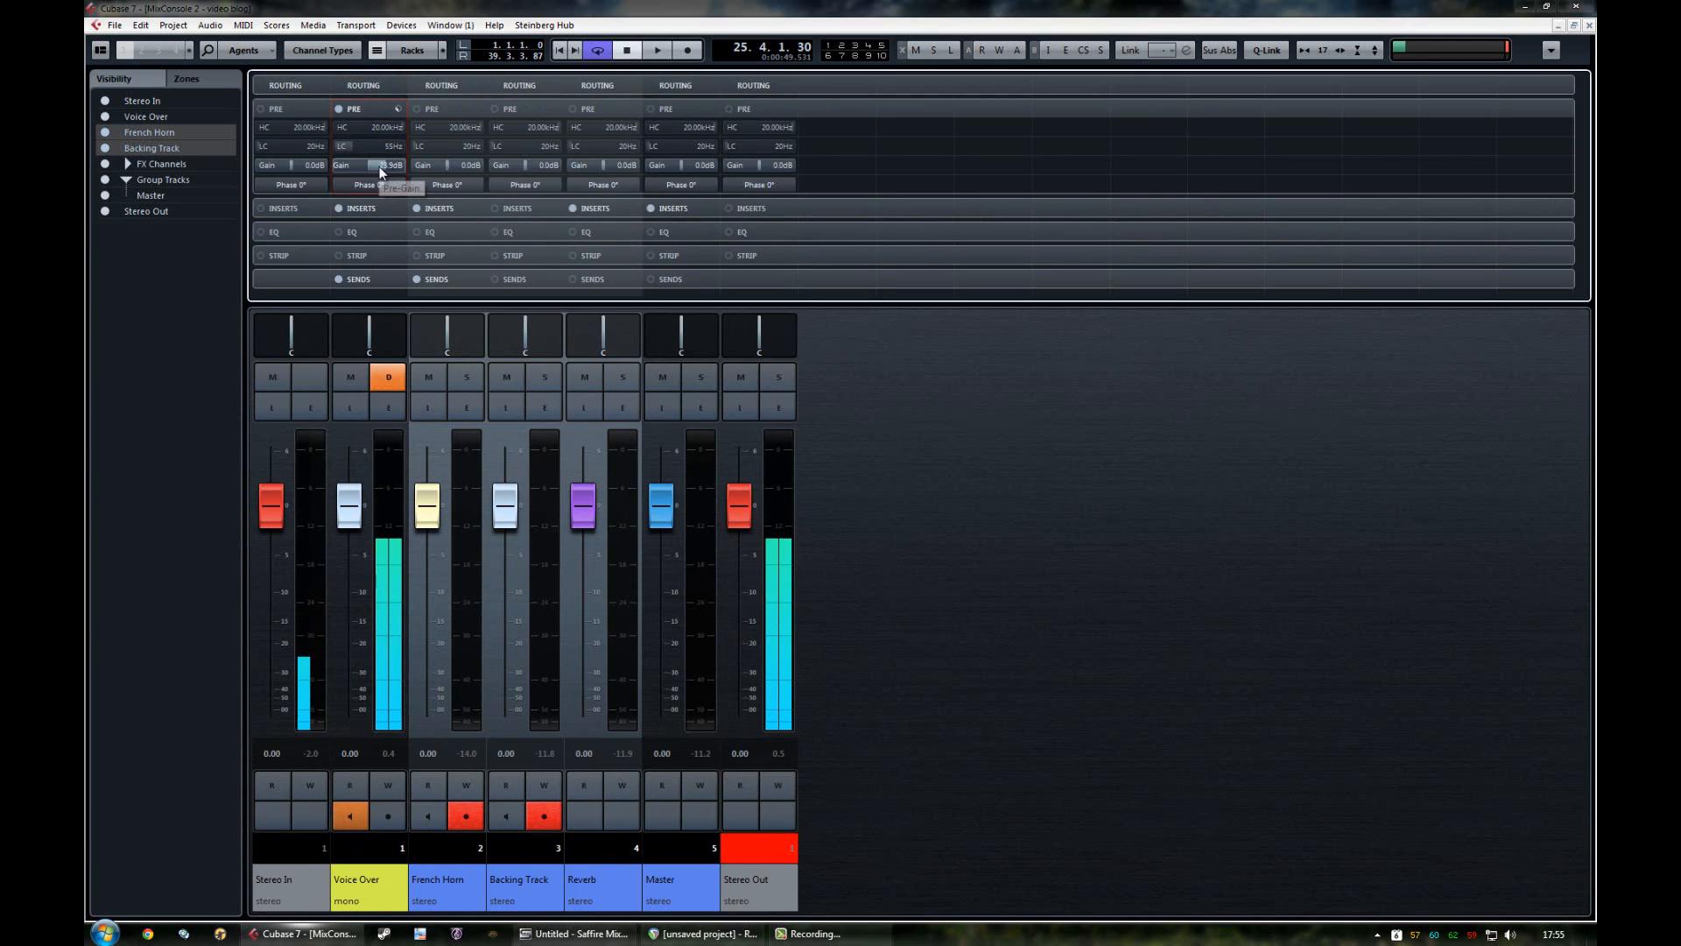
# Step: Inspect the Voice Over channel's Gate insert and its sends, closing each view after checking it
pyautogui.click(384, 209)
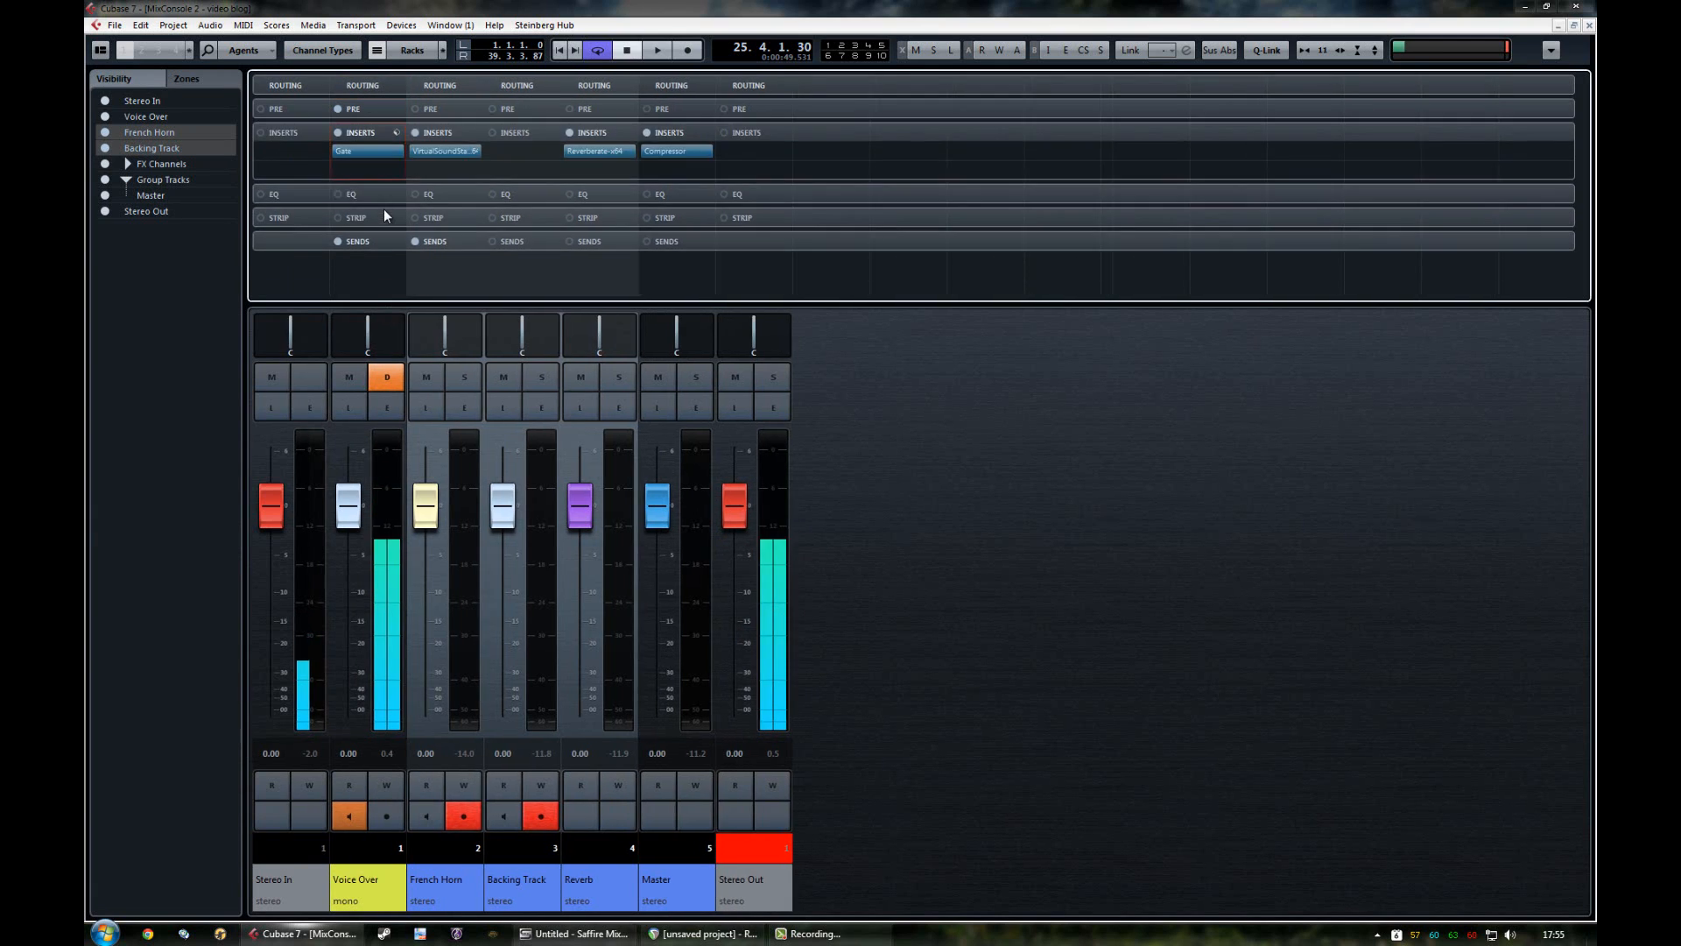
pyautogui.click(355, 154)
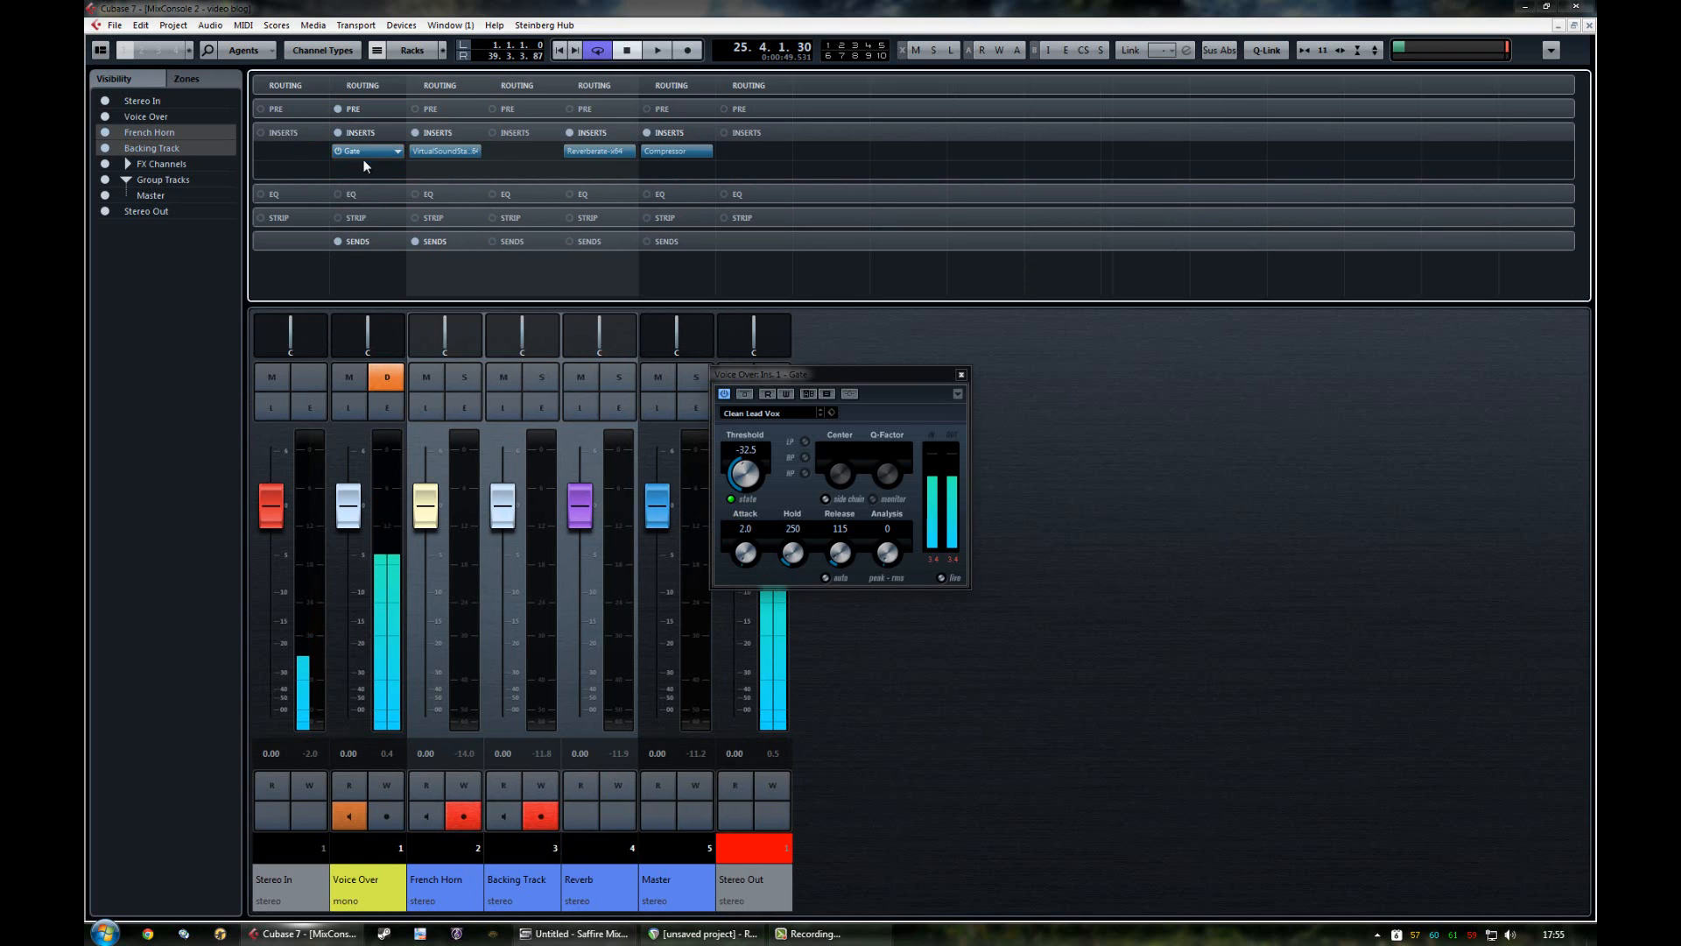
pyautogui.click(960, 377)
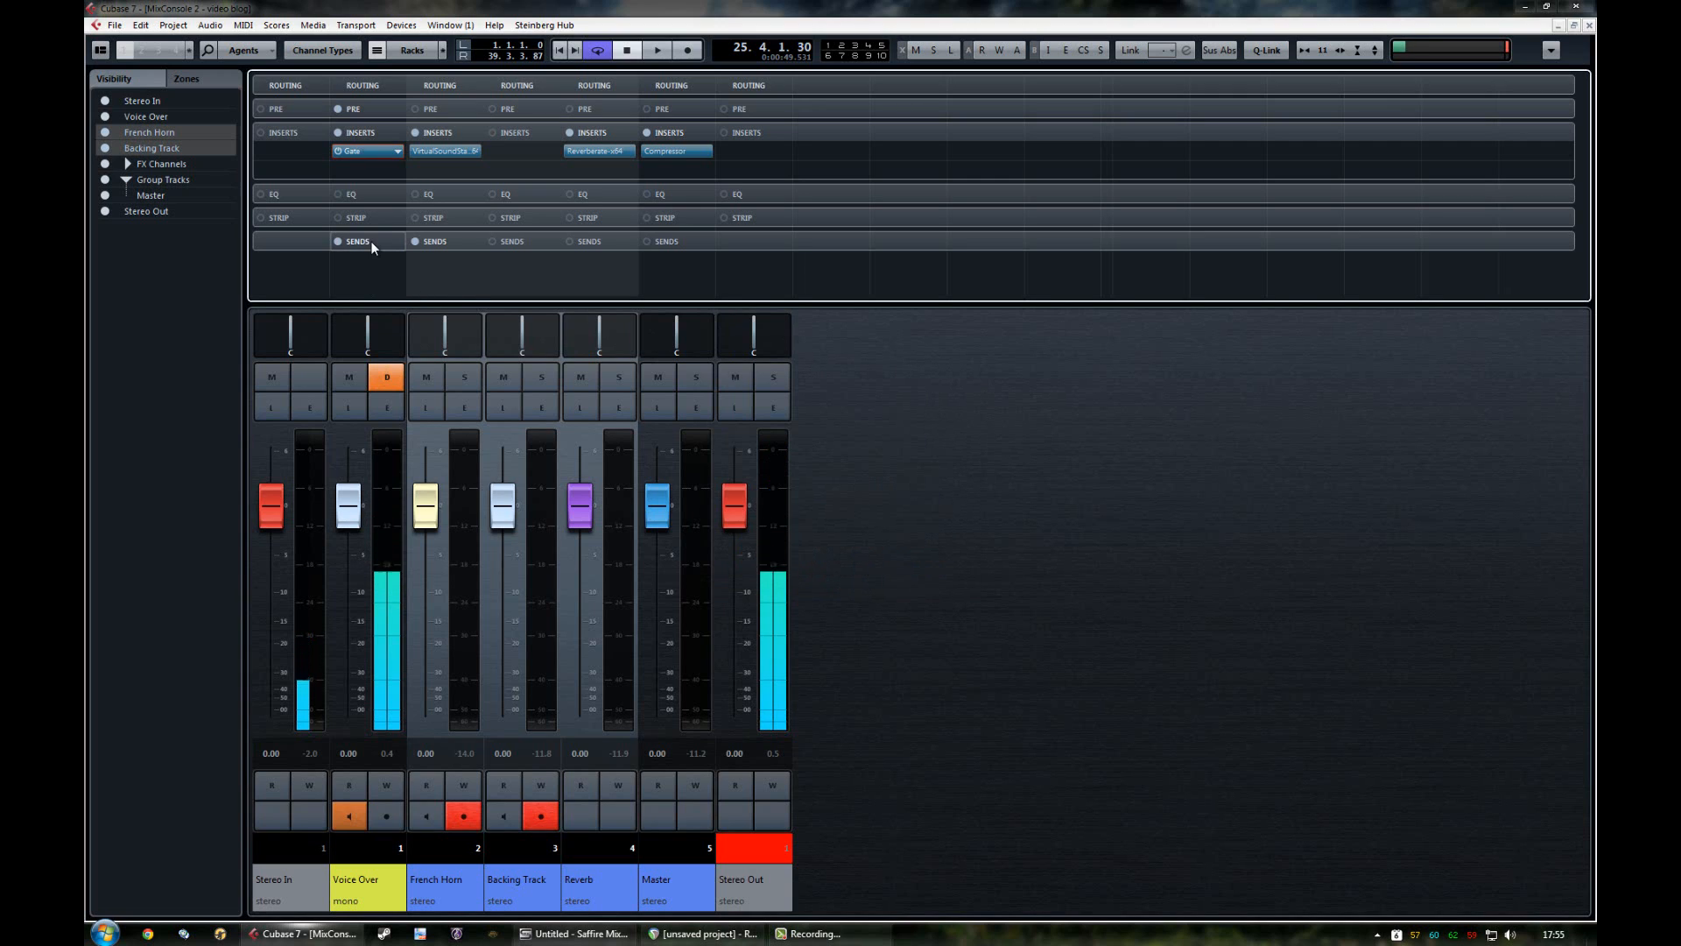
pyautogui.click(370, 241)
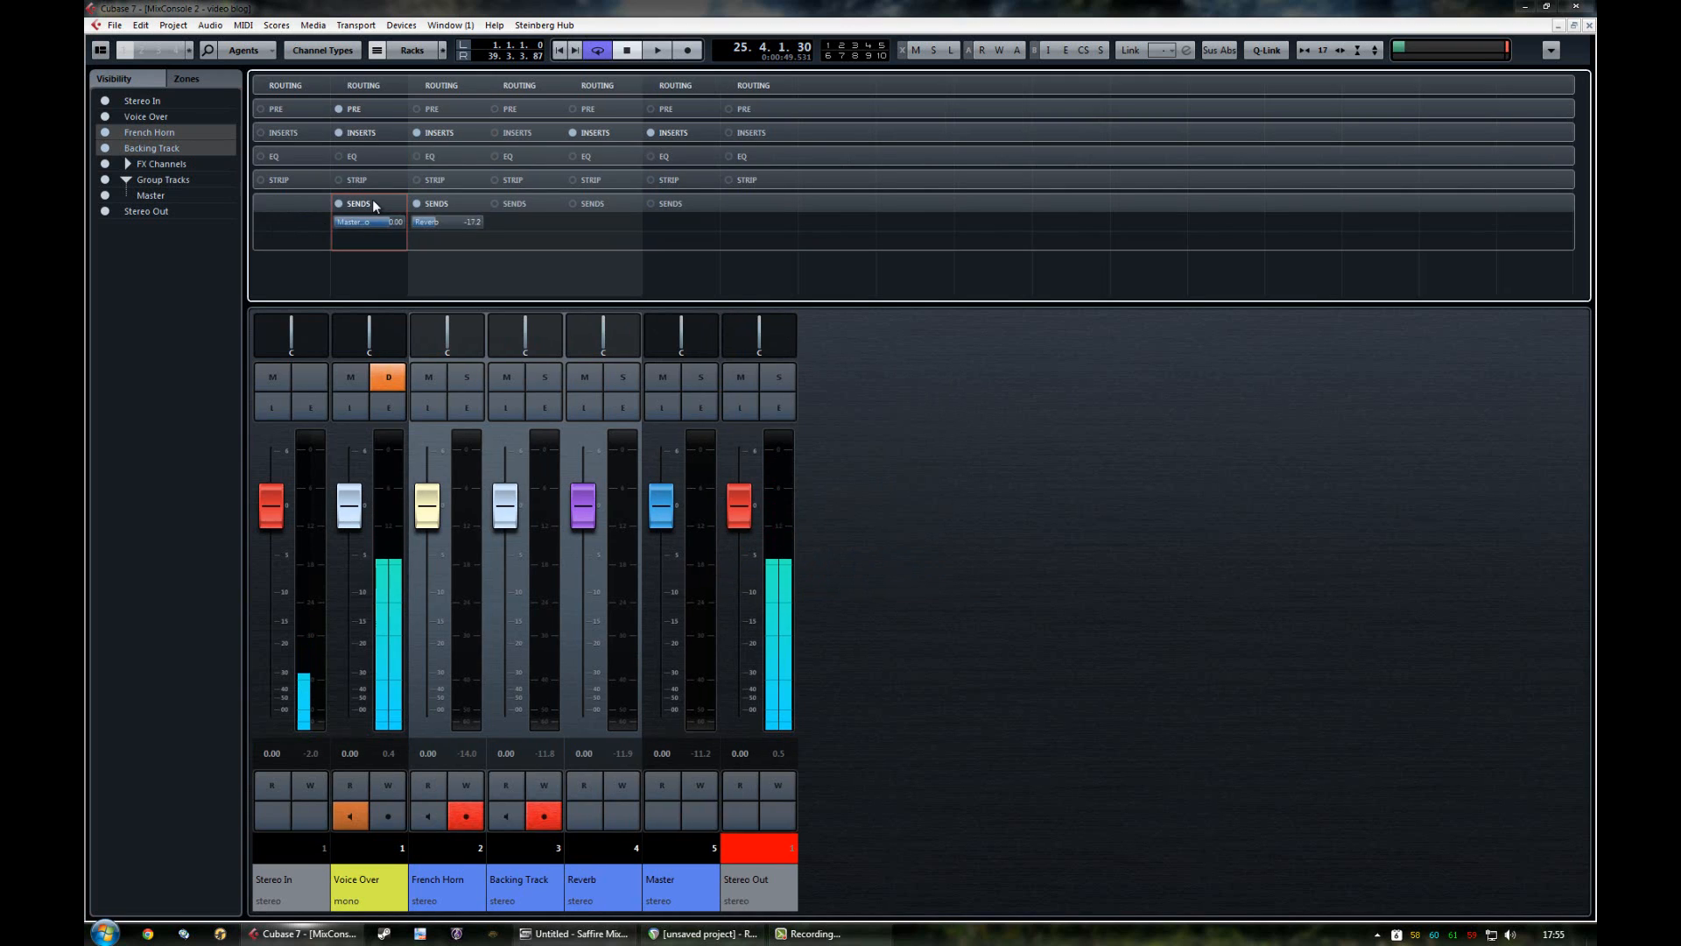
pyautogui.click(374, 204)
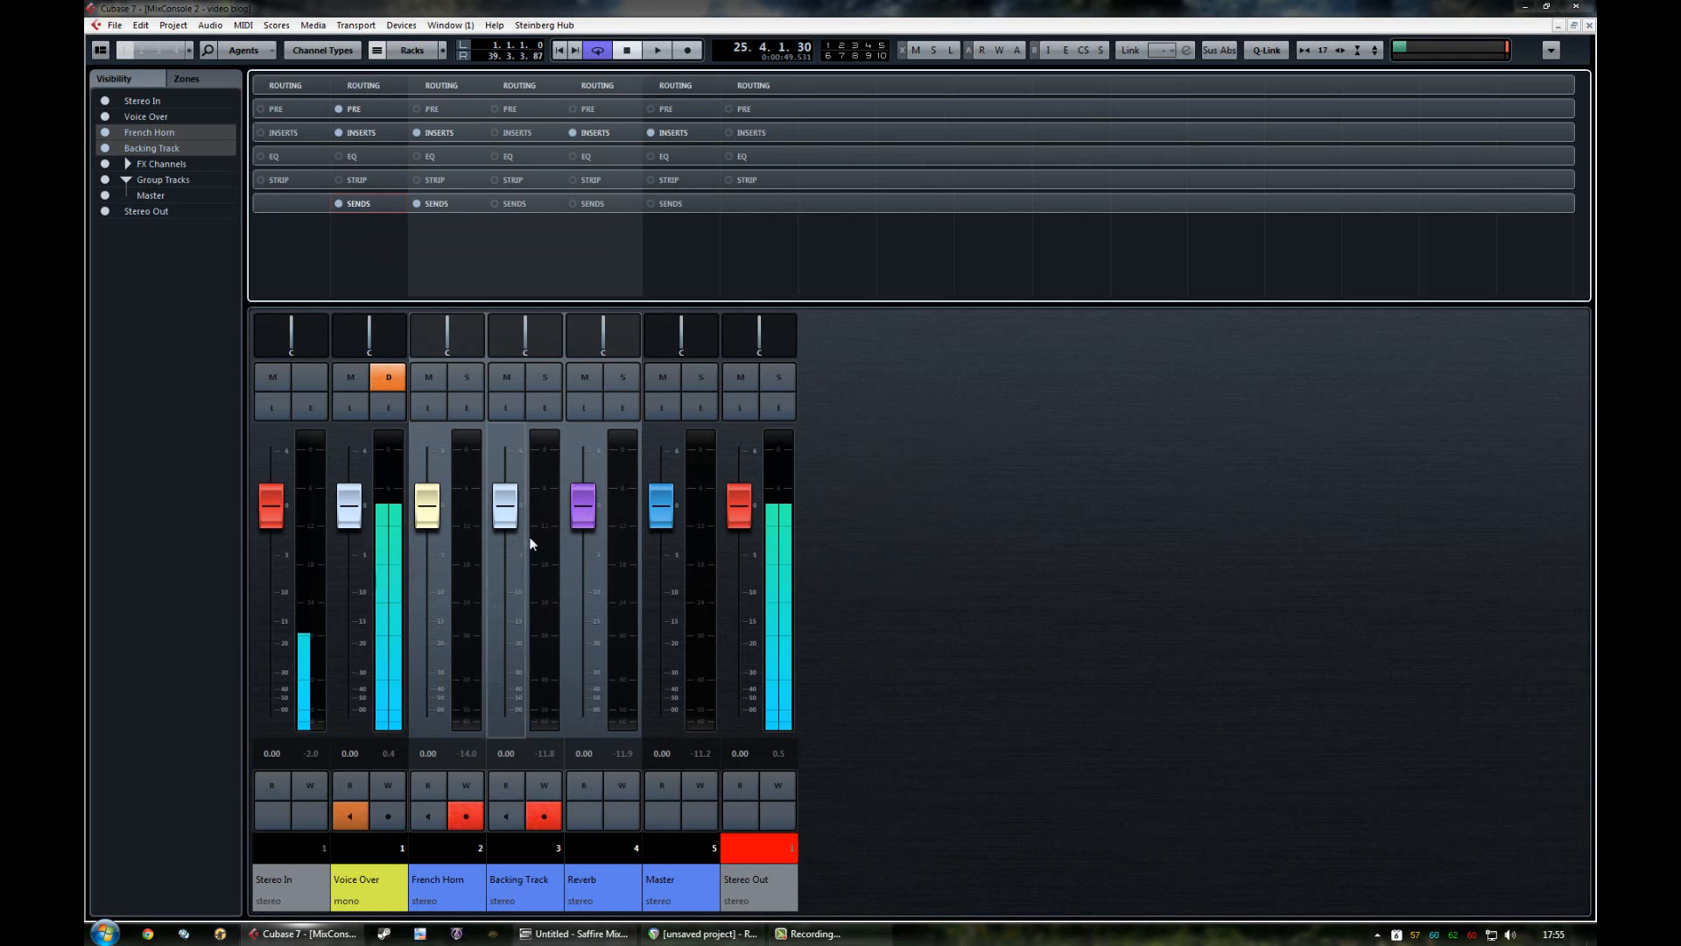
# Step: Select the Master channel and examine how the channels are routed and which inserts they use
pyautogui.click(676, 853)
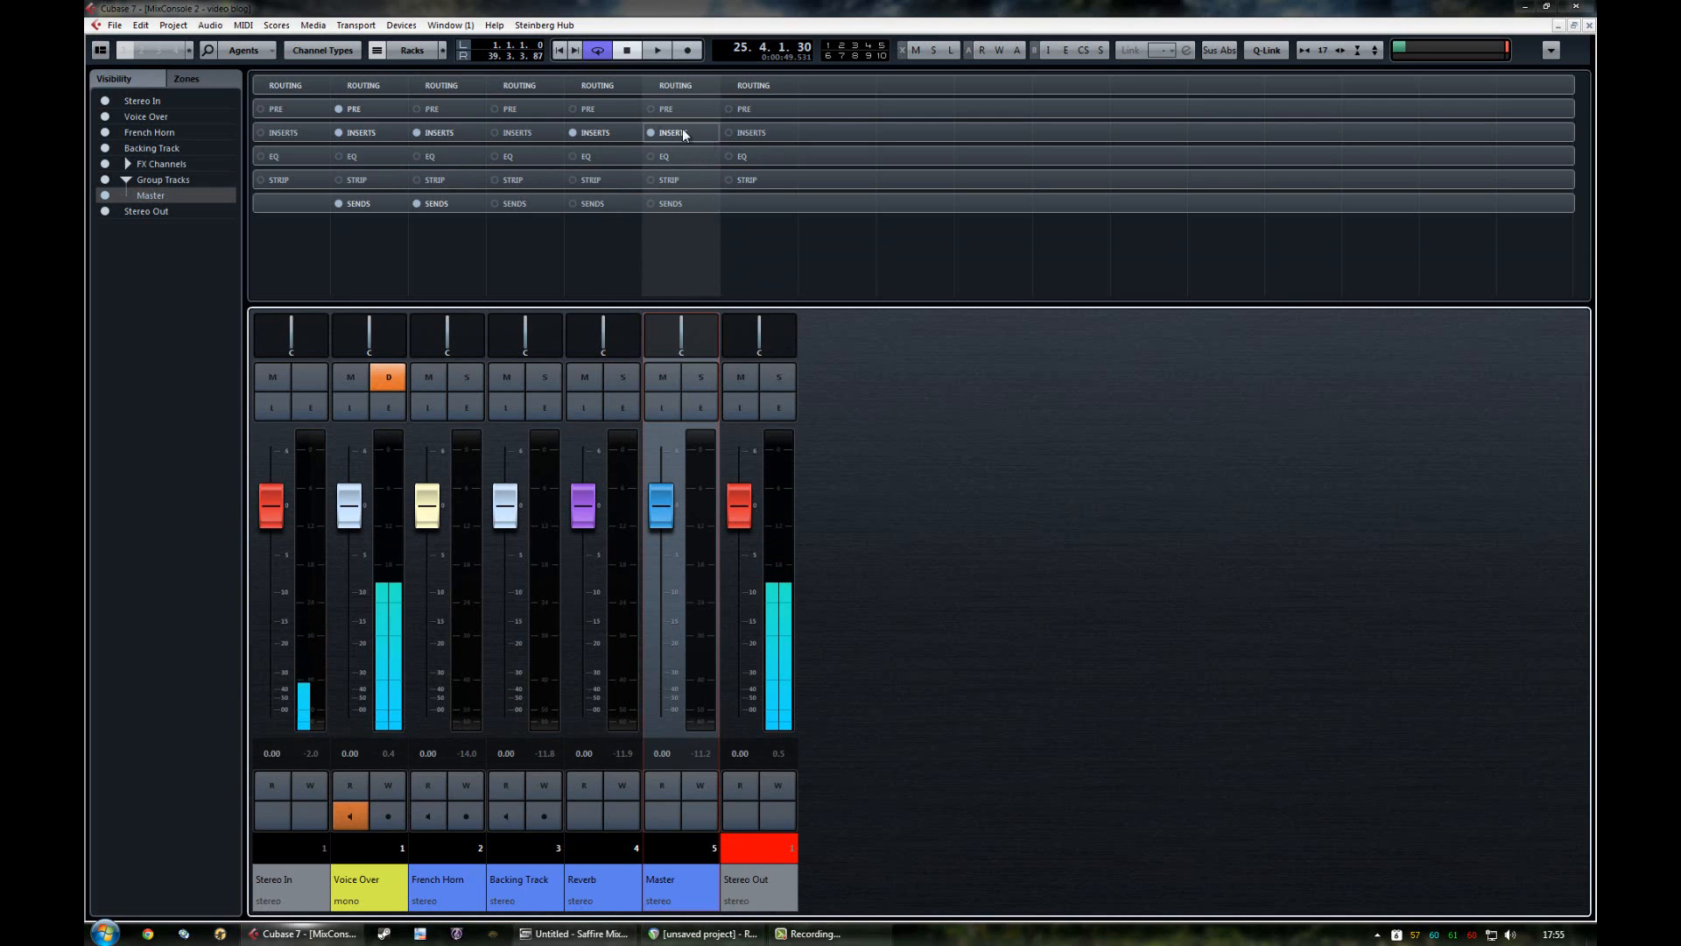
pyautogui.click(519, 85)
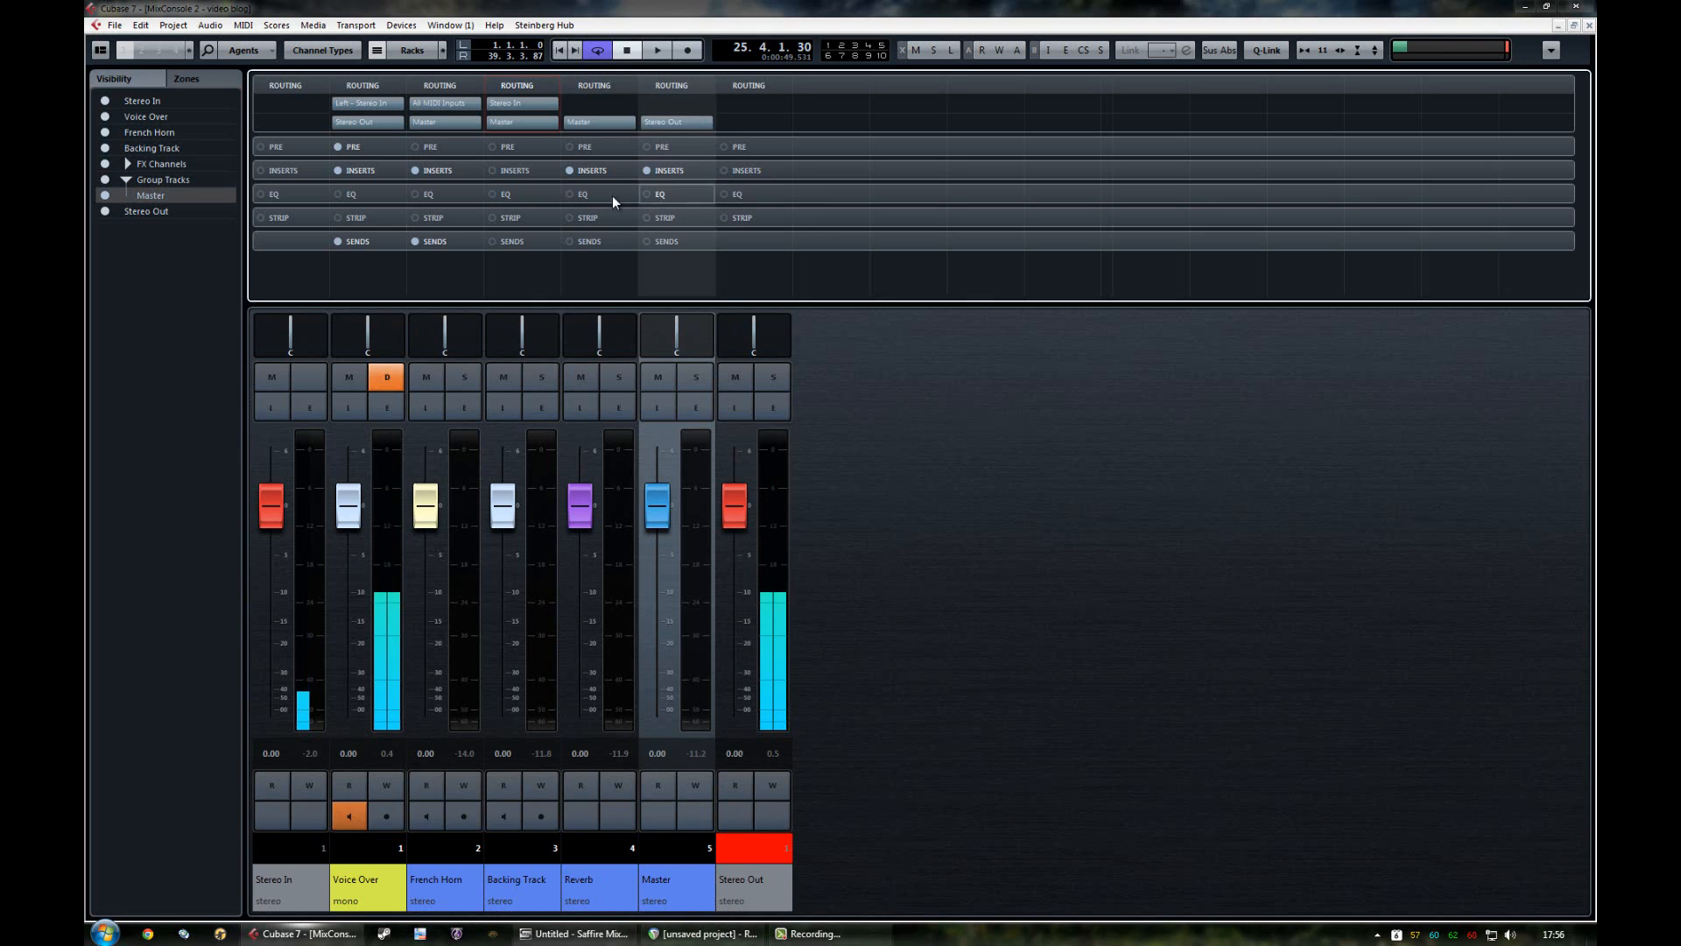
pyautogui.click(596, 170)
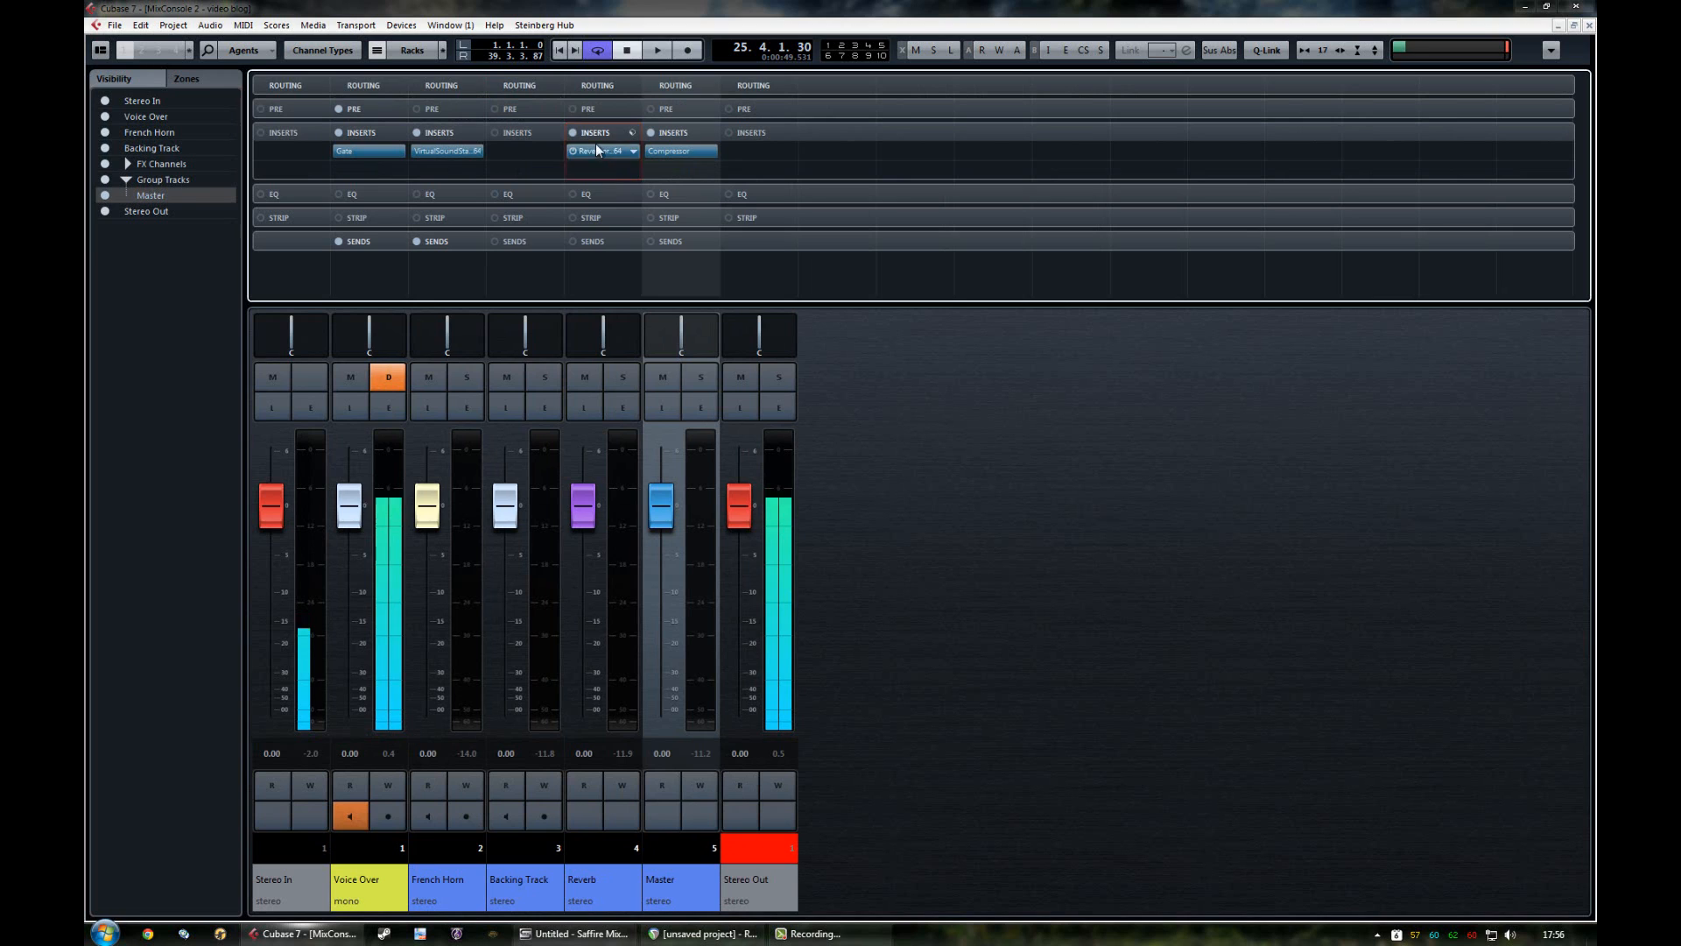
pyautogui.click(598, 130)
# Step: Open the Compressor insert on the Master channel and move its window next to the channel strips
pyautogui.click(669, 135)
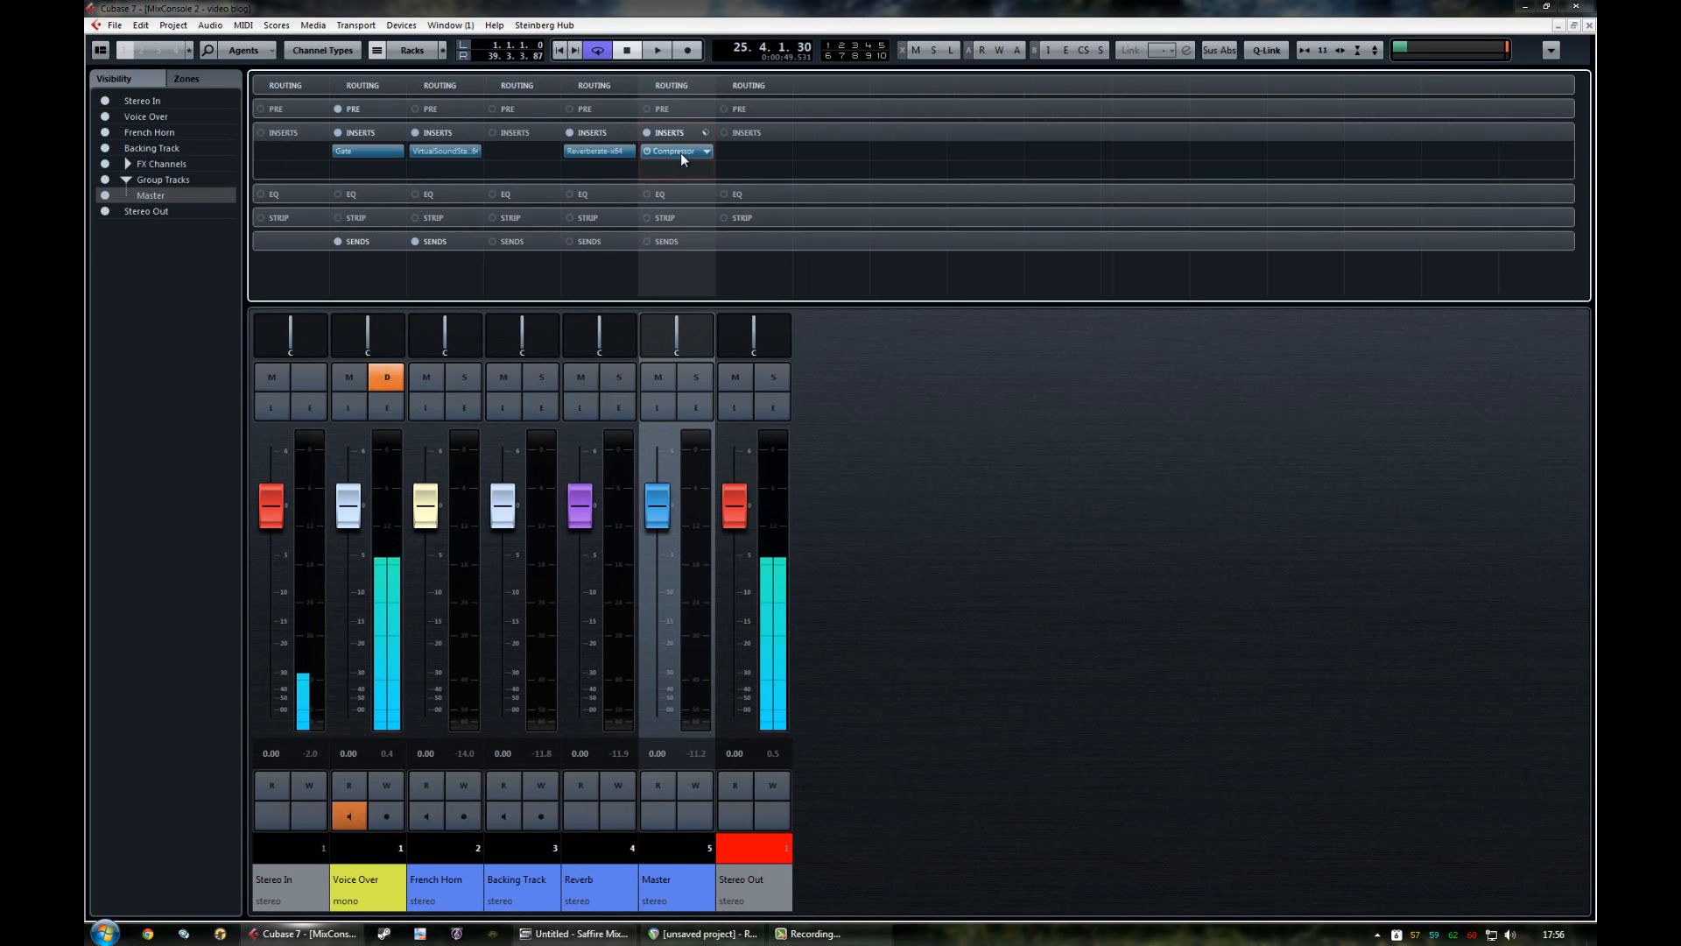
pyautogui.click(676, 152)
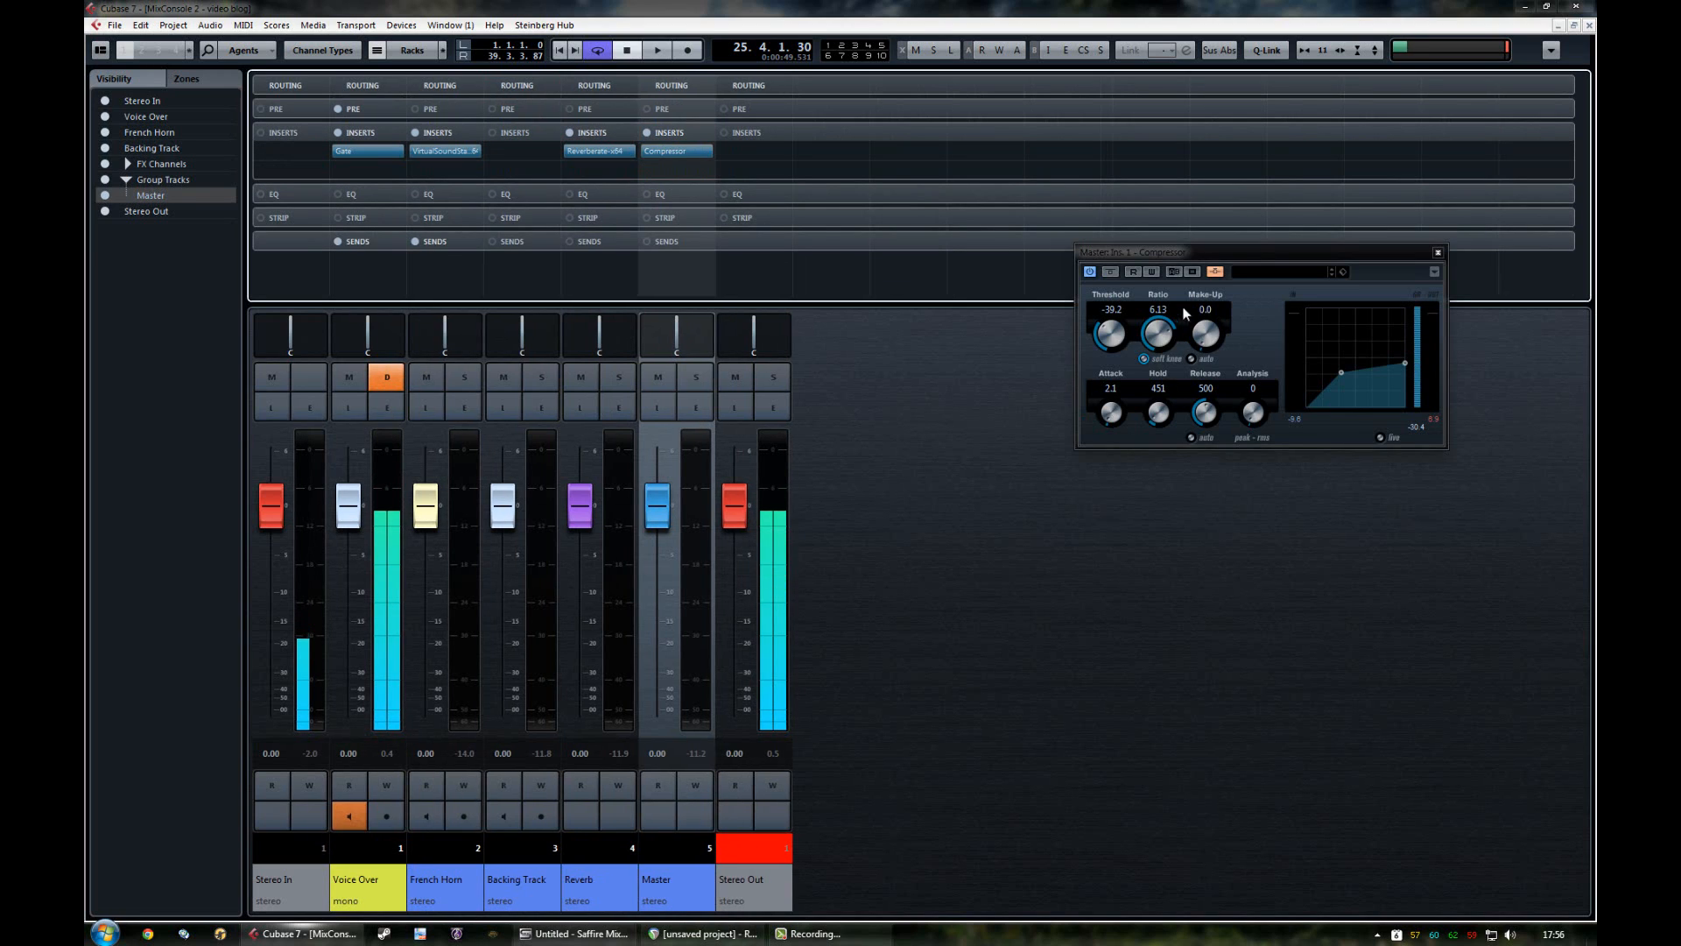
pyautogui.moveTo(1192, 260); pyautogui.dragTo(766, 301)
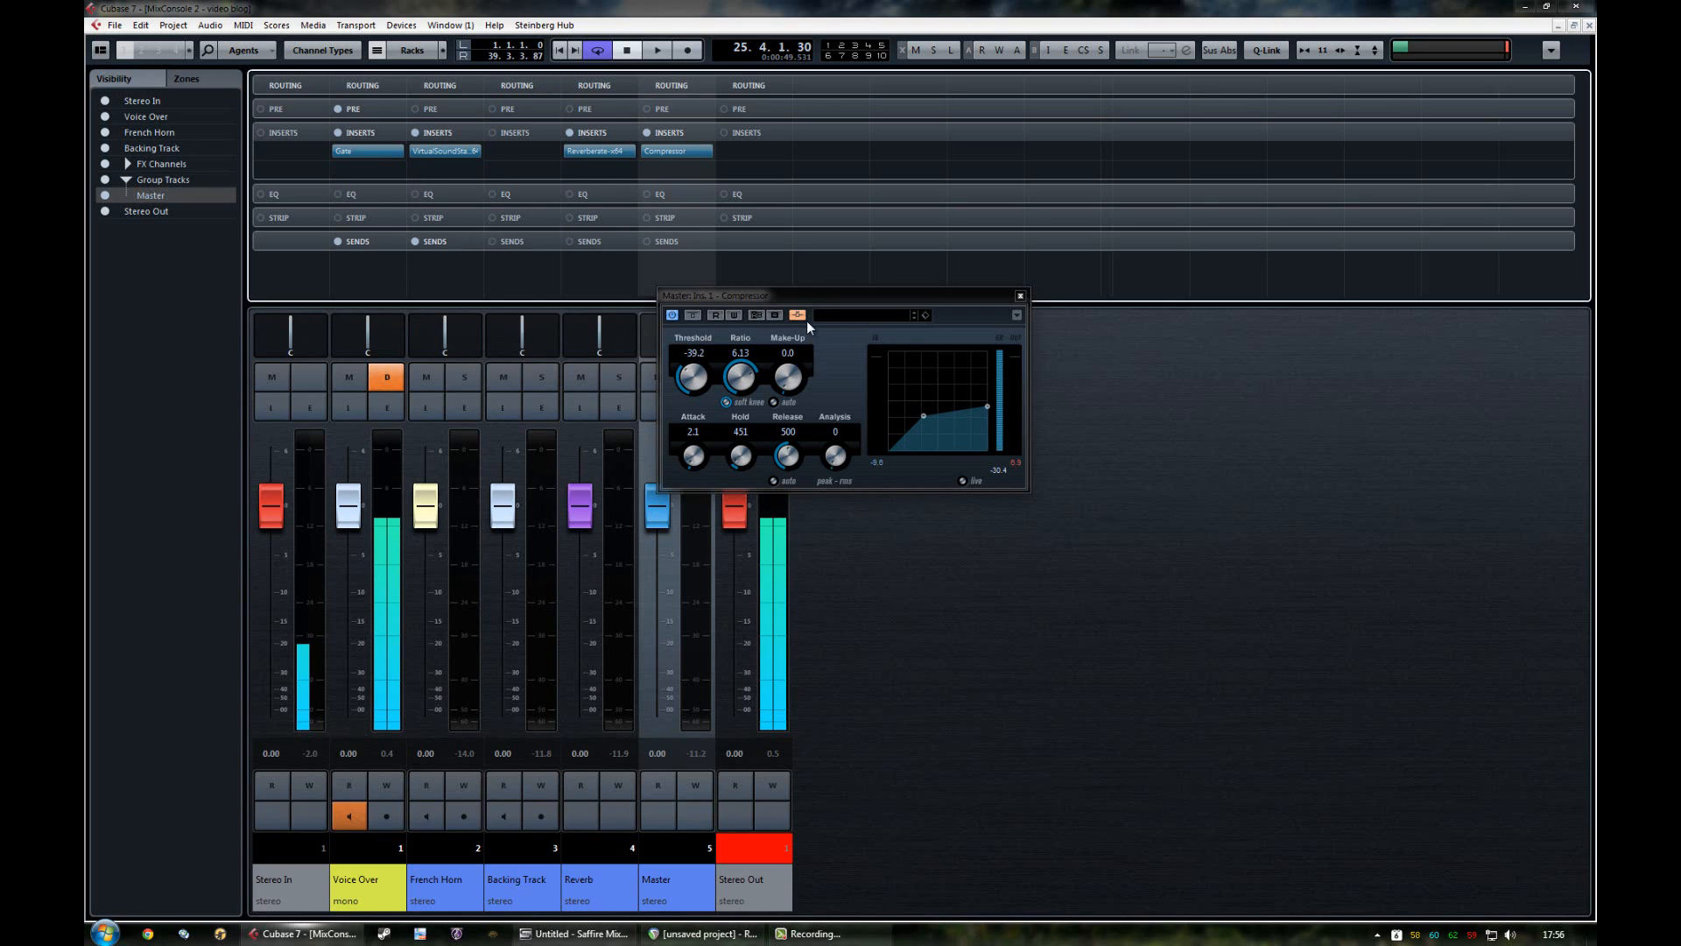
# Step: Check the Voice Over send's destination list for the Master compressor side-chain and close the list without choosing anything
pyautogui.click(359, 242)
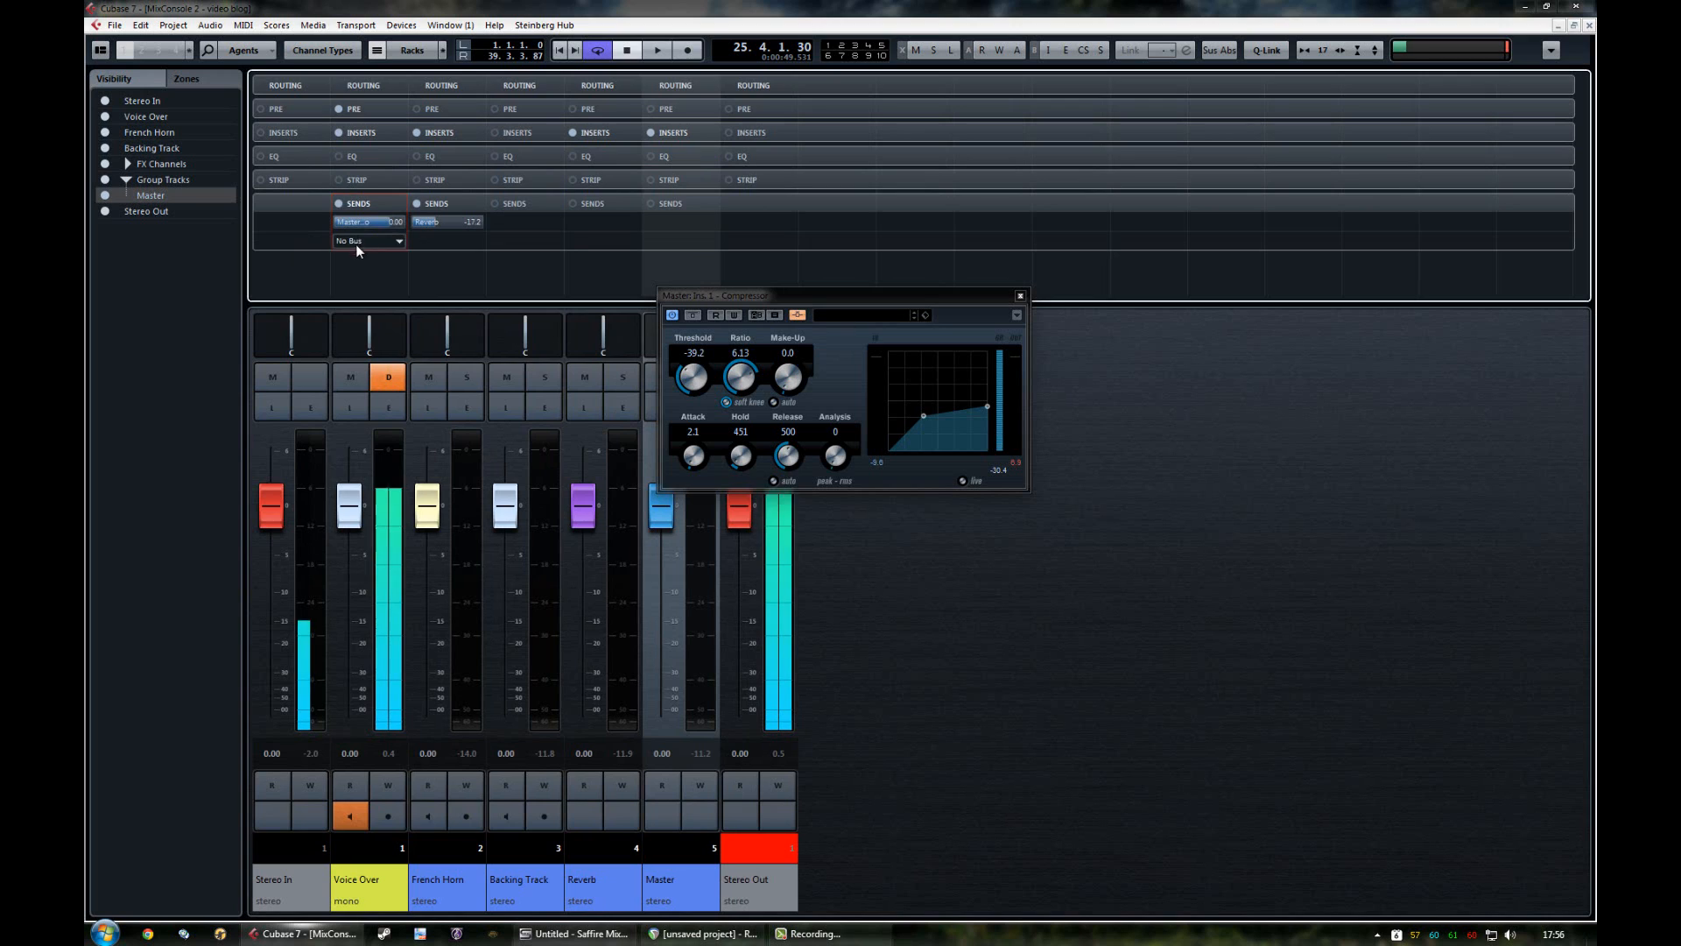
pyautogui.click(399, 223)
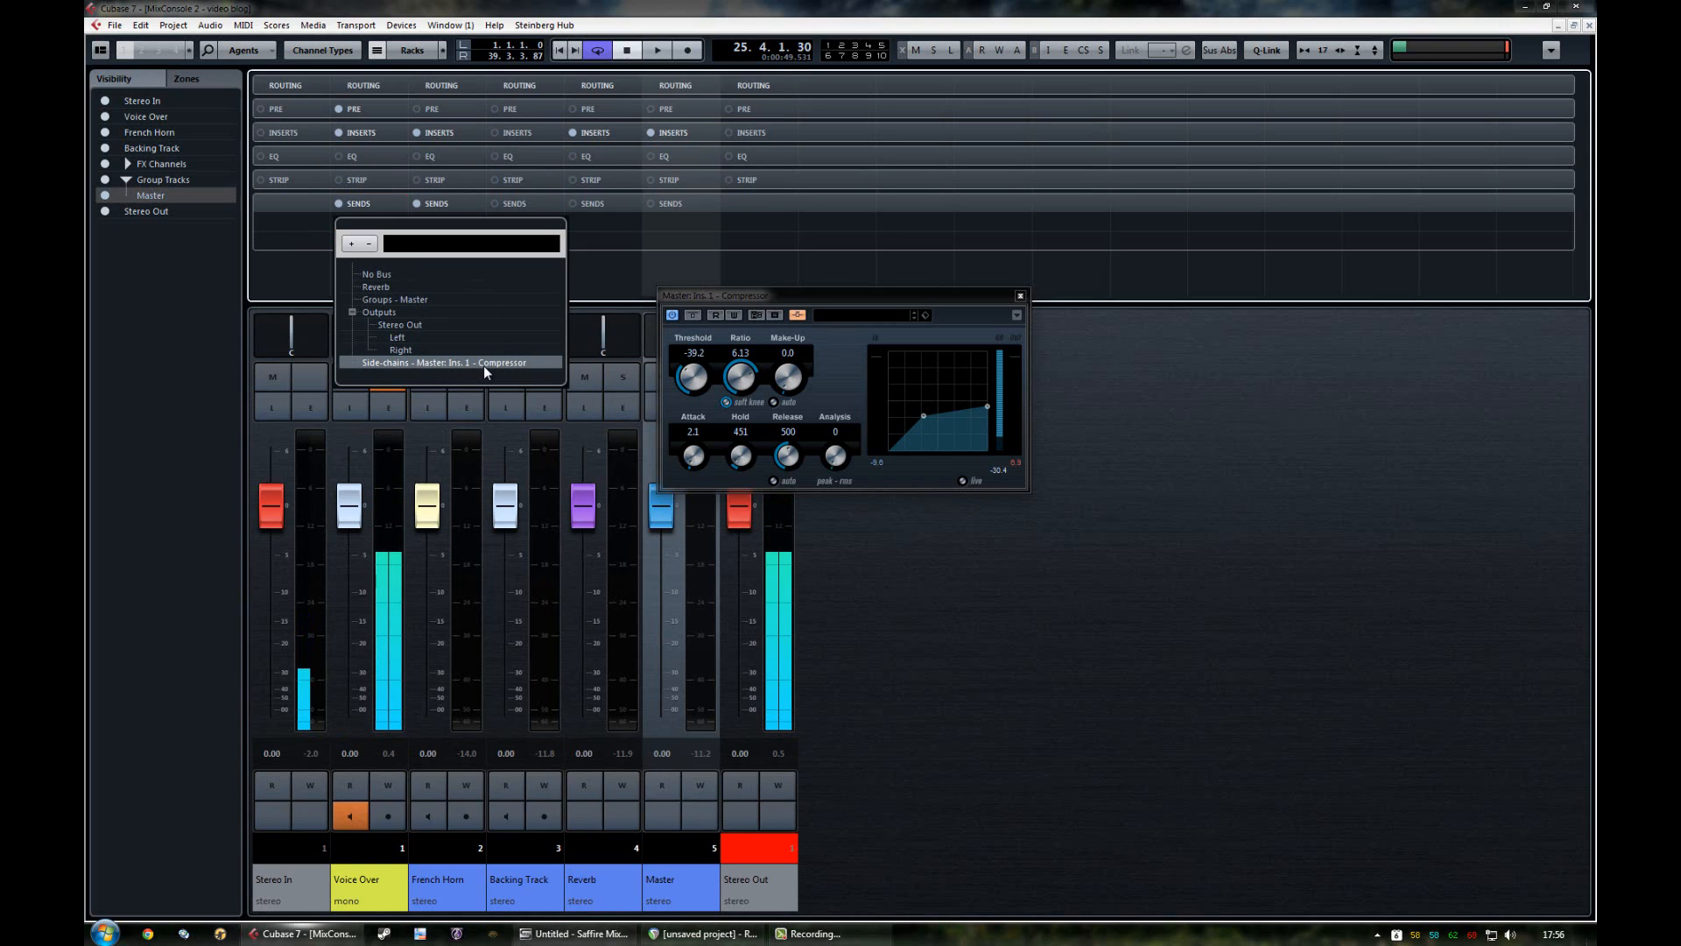
pyautogui.click(1079, 599)
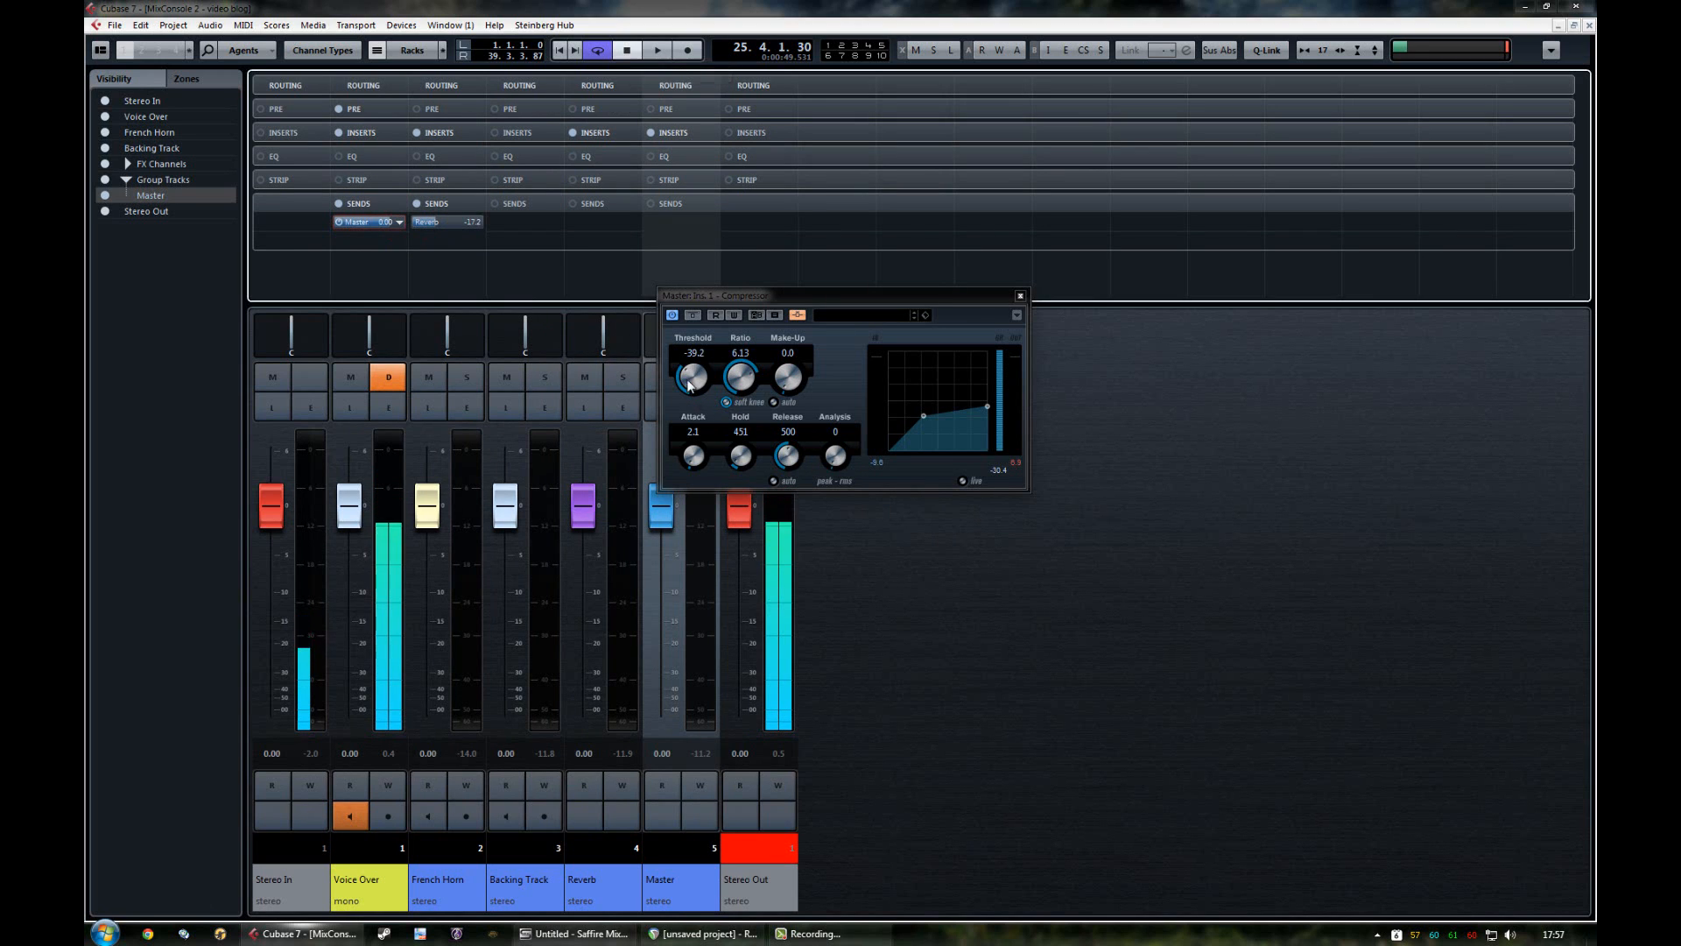
# Step: Start playback and sweep the Master compressor's threshold up to -4.7, leaving it at -27.2
pyautogui.click(633, 51)
pyautogui.click(658, 52)
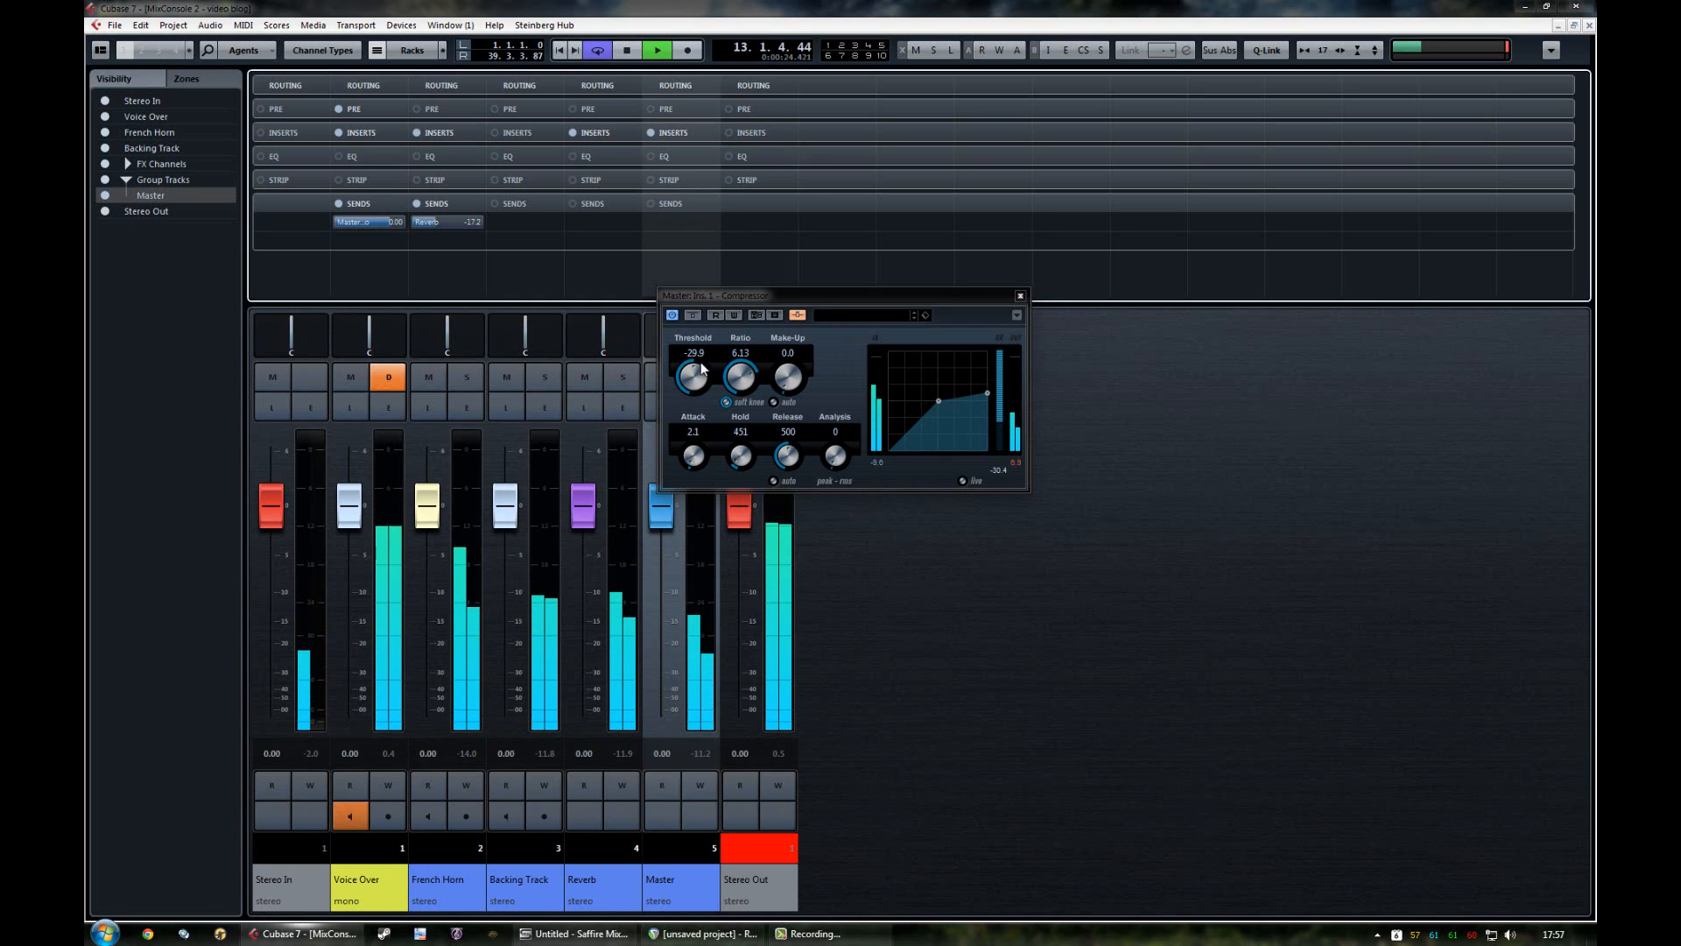
pyautogui.moveTo(700, 361); pyautogui.dragTo(706, 357)
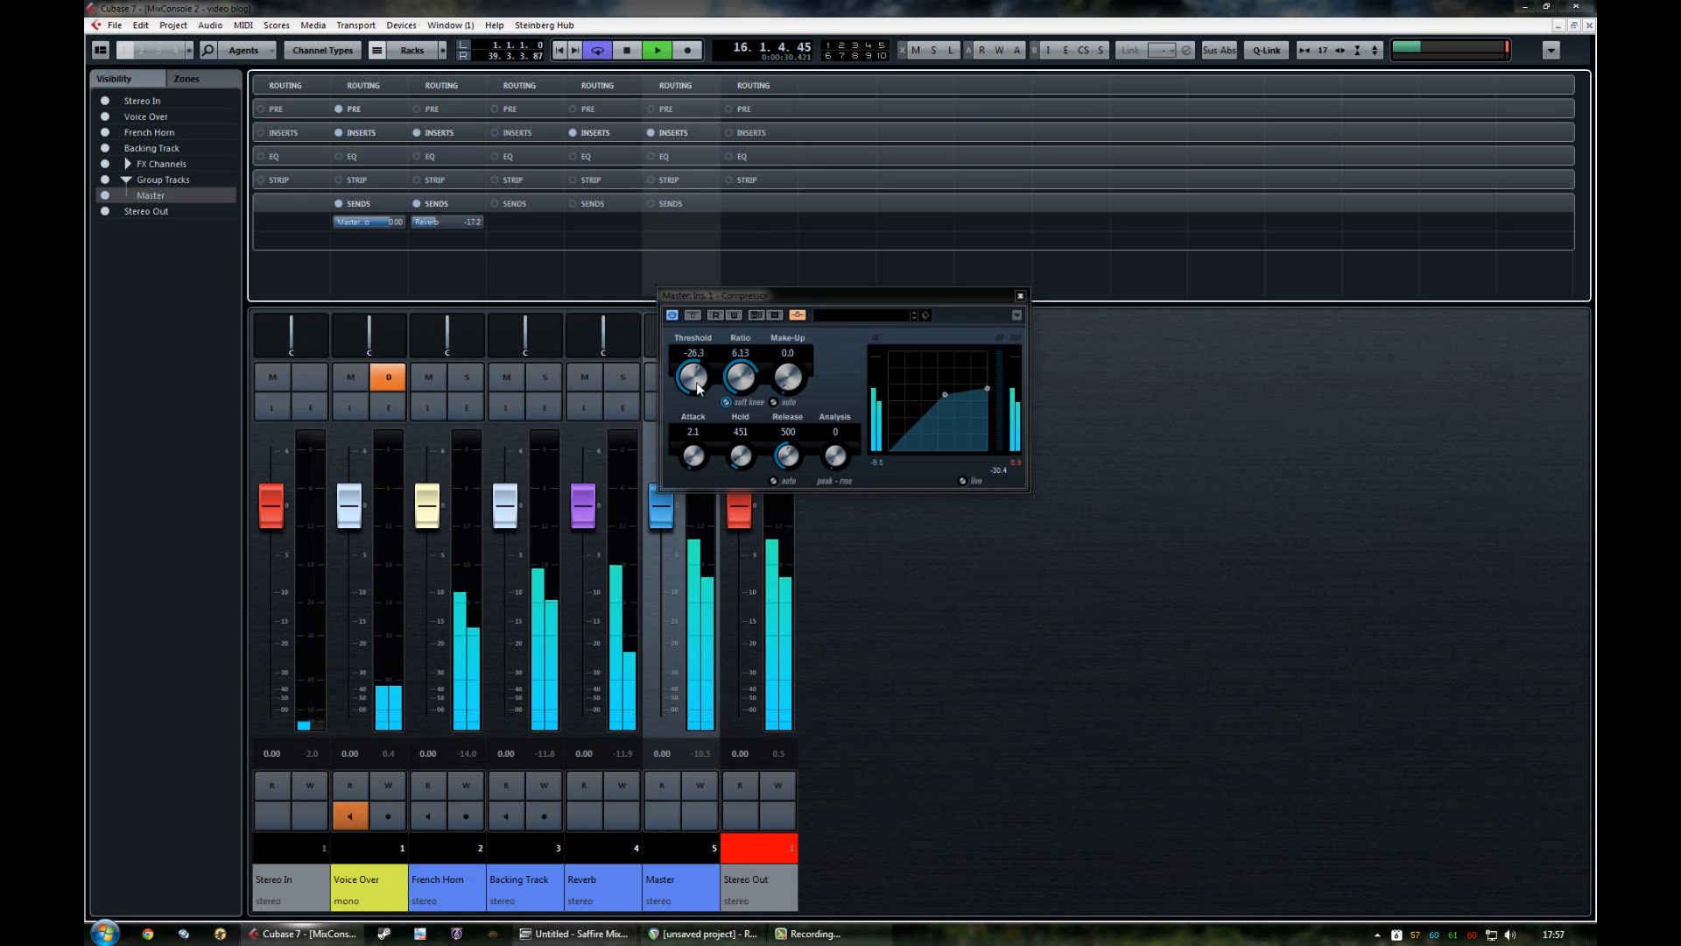
pyautogui.moveTo(696, 382); pyautogui.dragTo(709, 339)
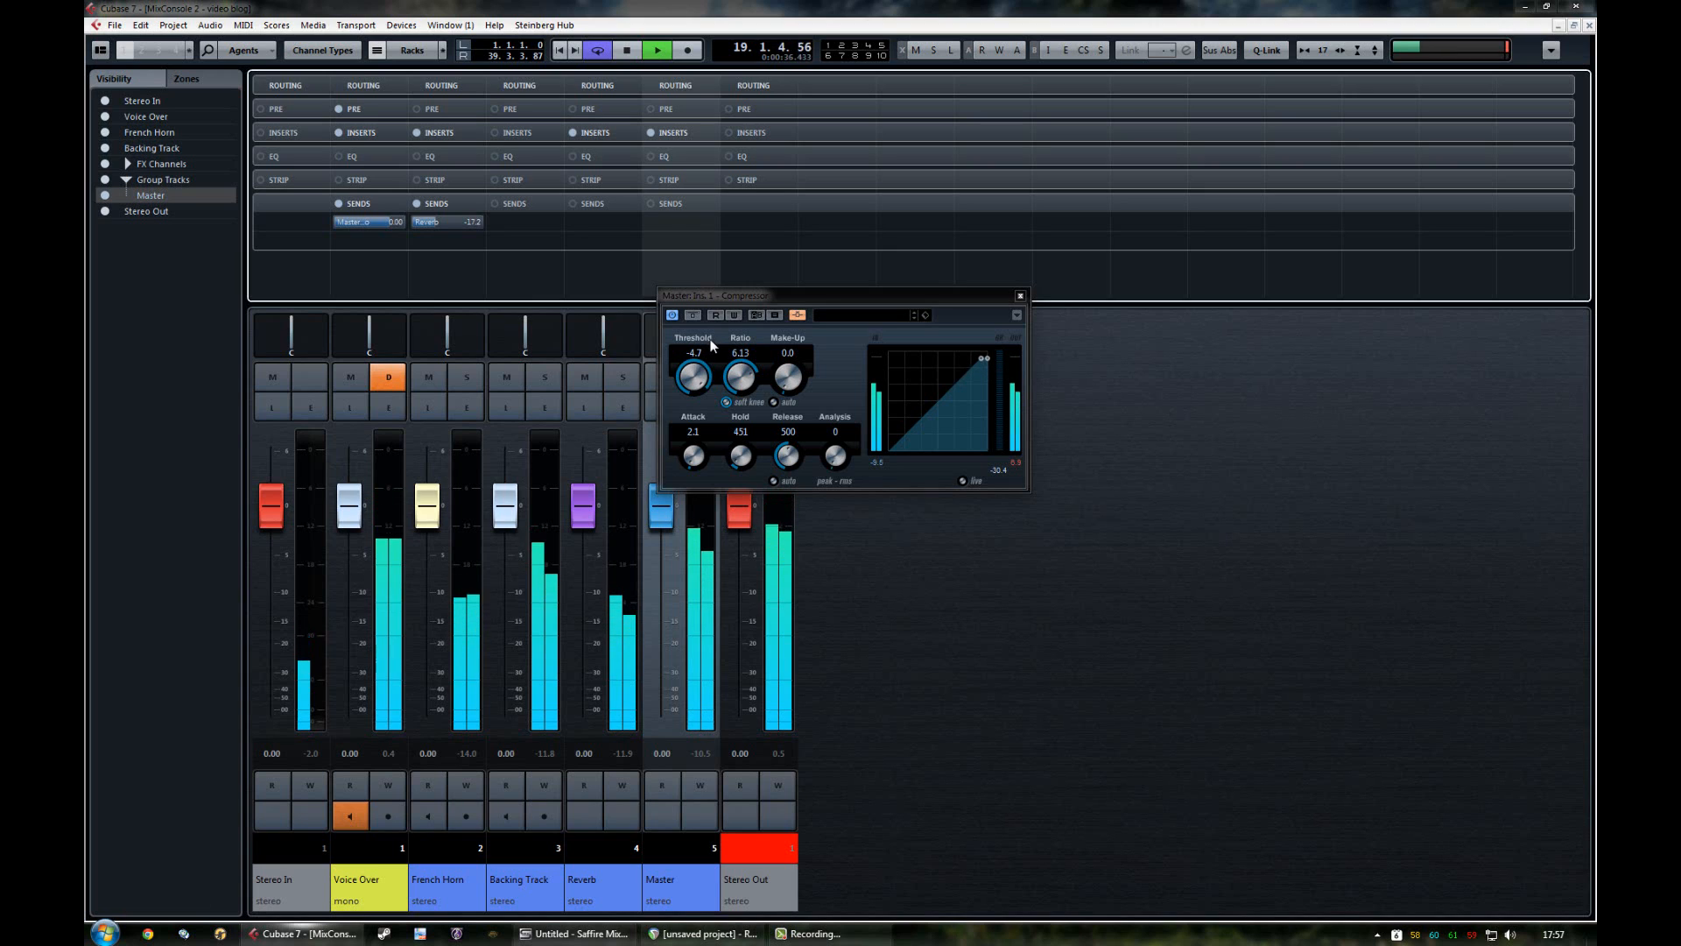
pyautogui.moveTo(709, 338); pyautogui.dragTo(705, 392)
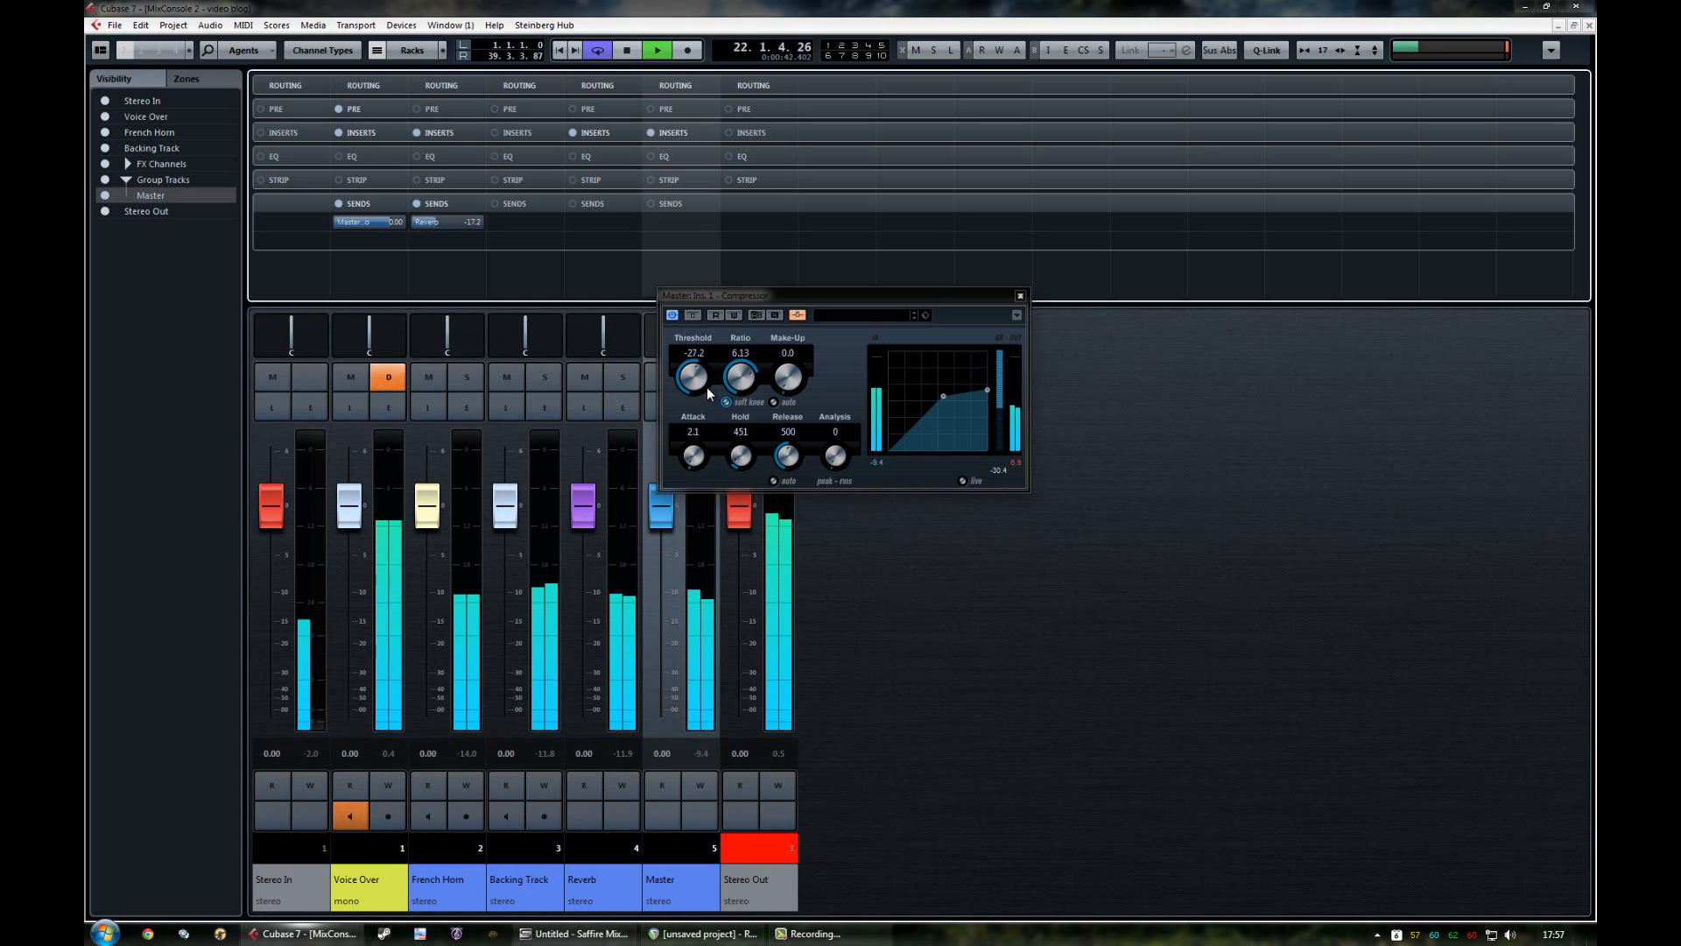
# Step: Close the compressor window and the MixConsole to return to the project view
pyautogui.click(1033, 625)
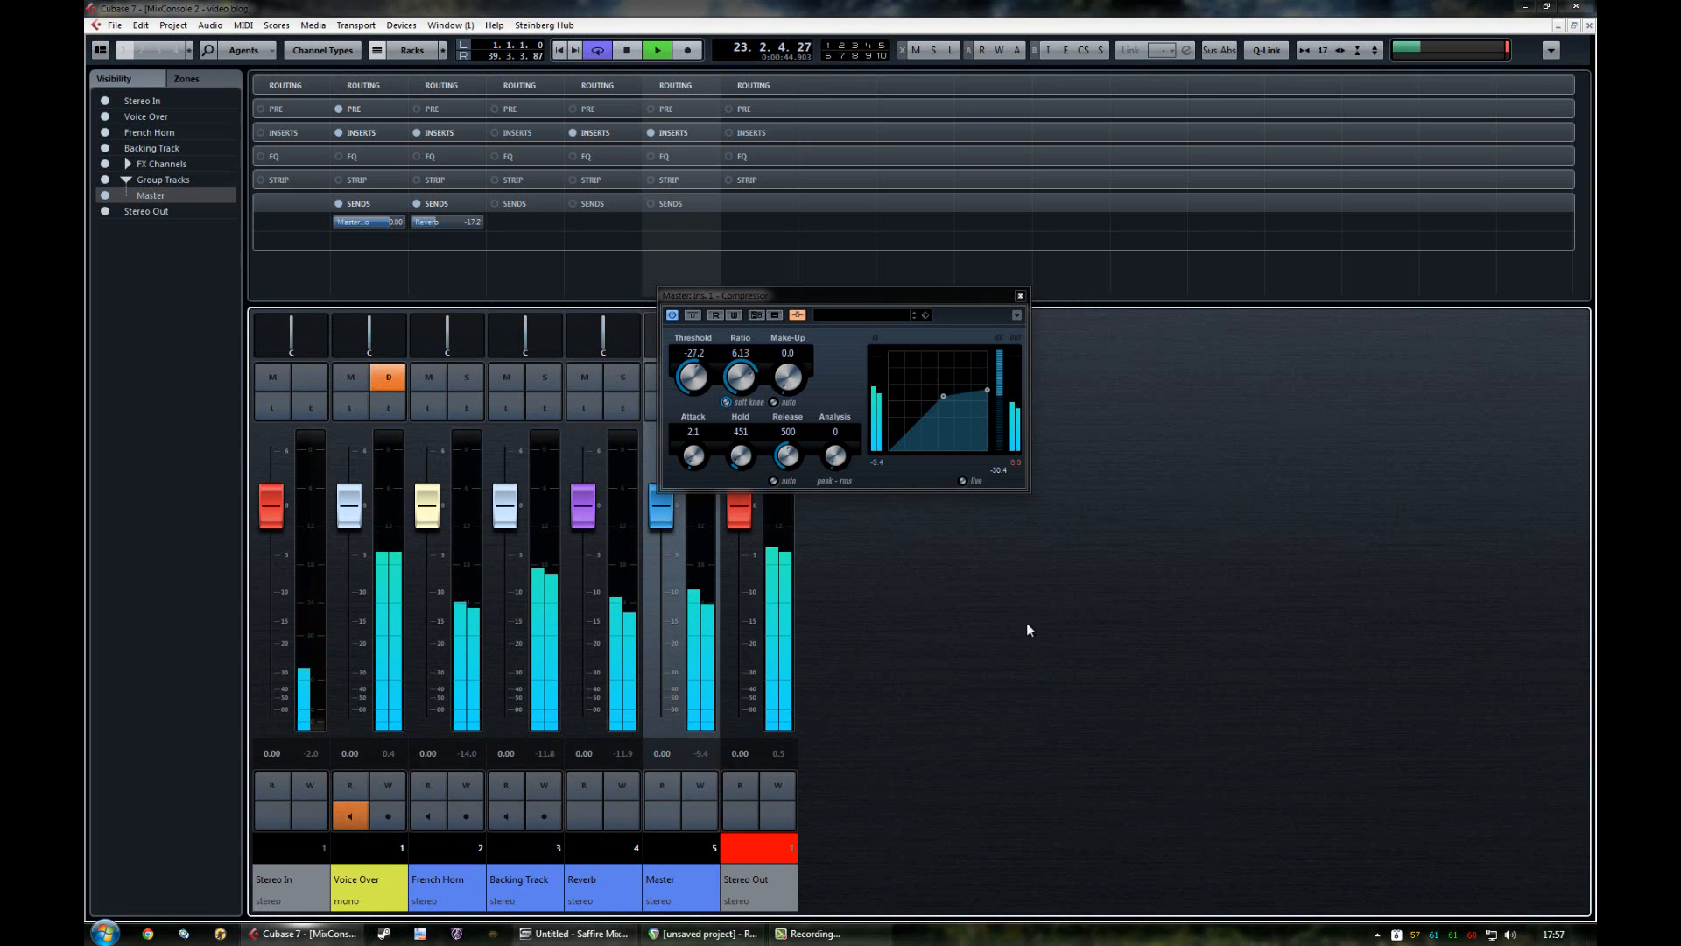
pyautogui.click(1018, 294)
pyautogui.hotkey('ctrl', 'w')
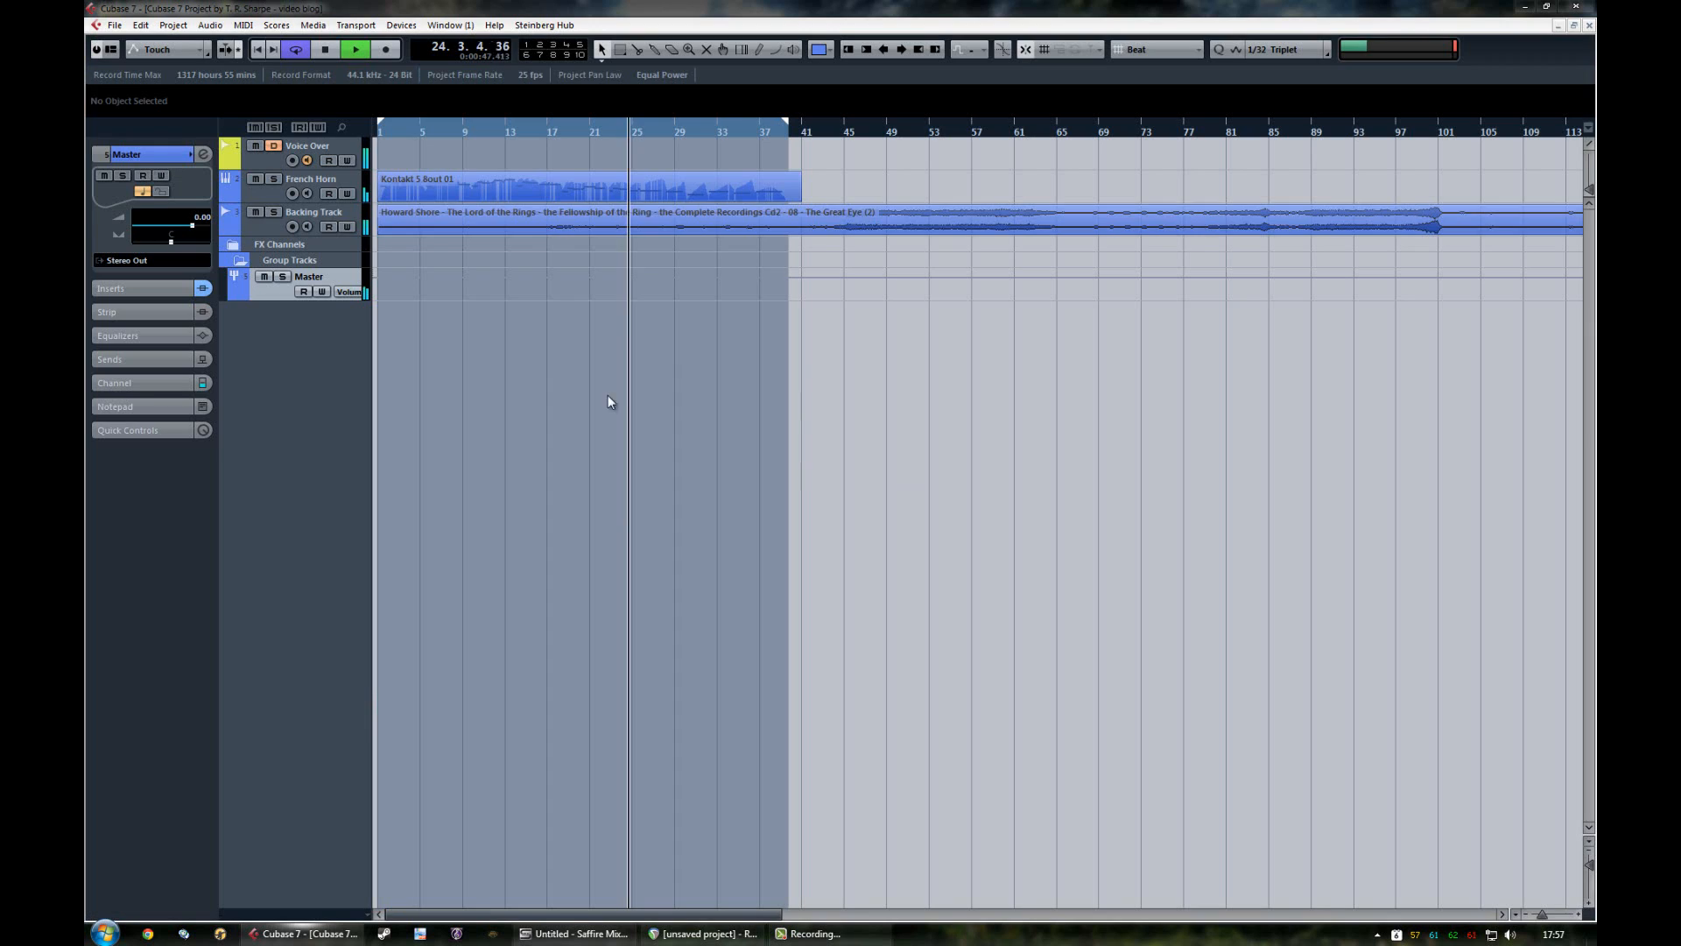
# Step: Mute and unmute the French Horn and Backing Track in turn during playback, and select the French Horn track
pyautogui.click(256, 180)
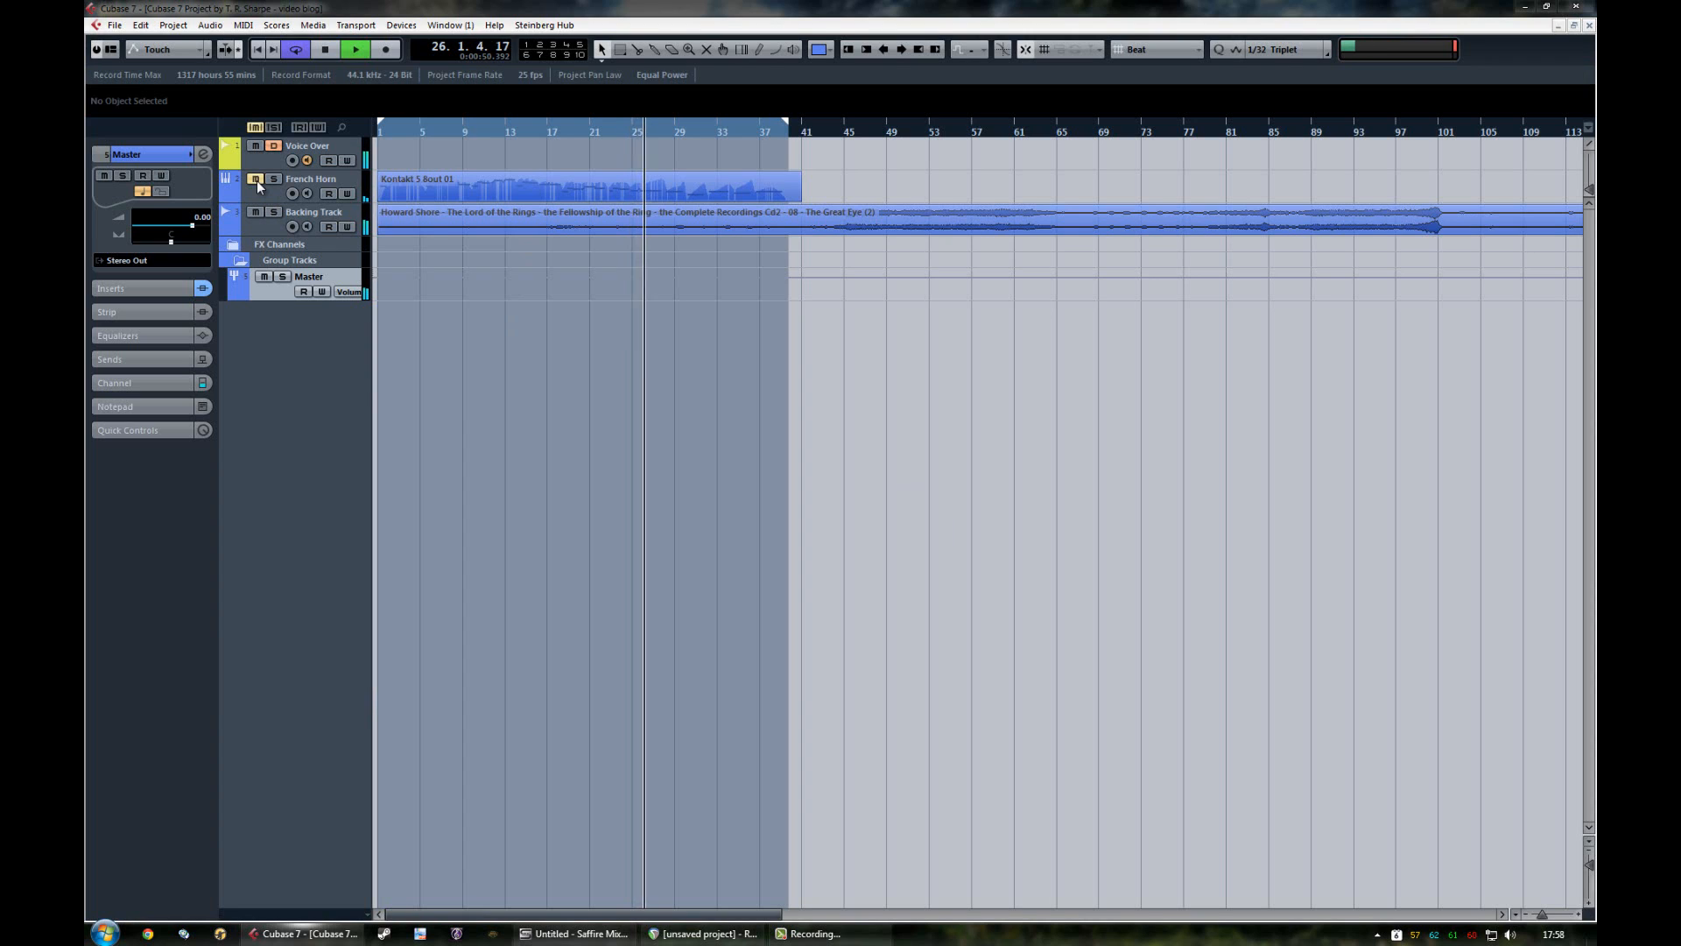
pyautogui.click(256, 180)
pyautogui.click(256, 212)
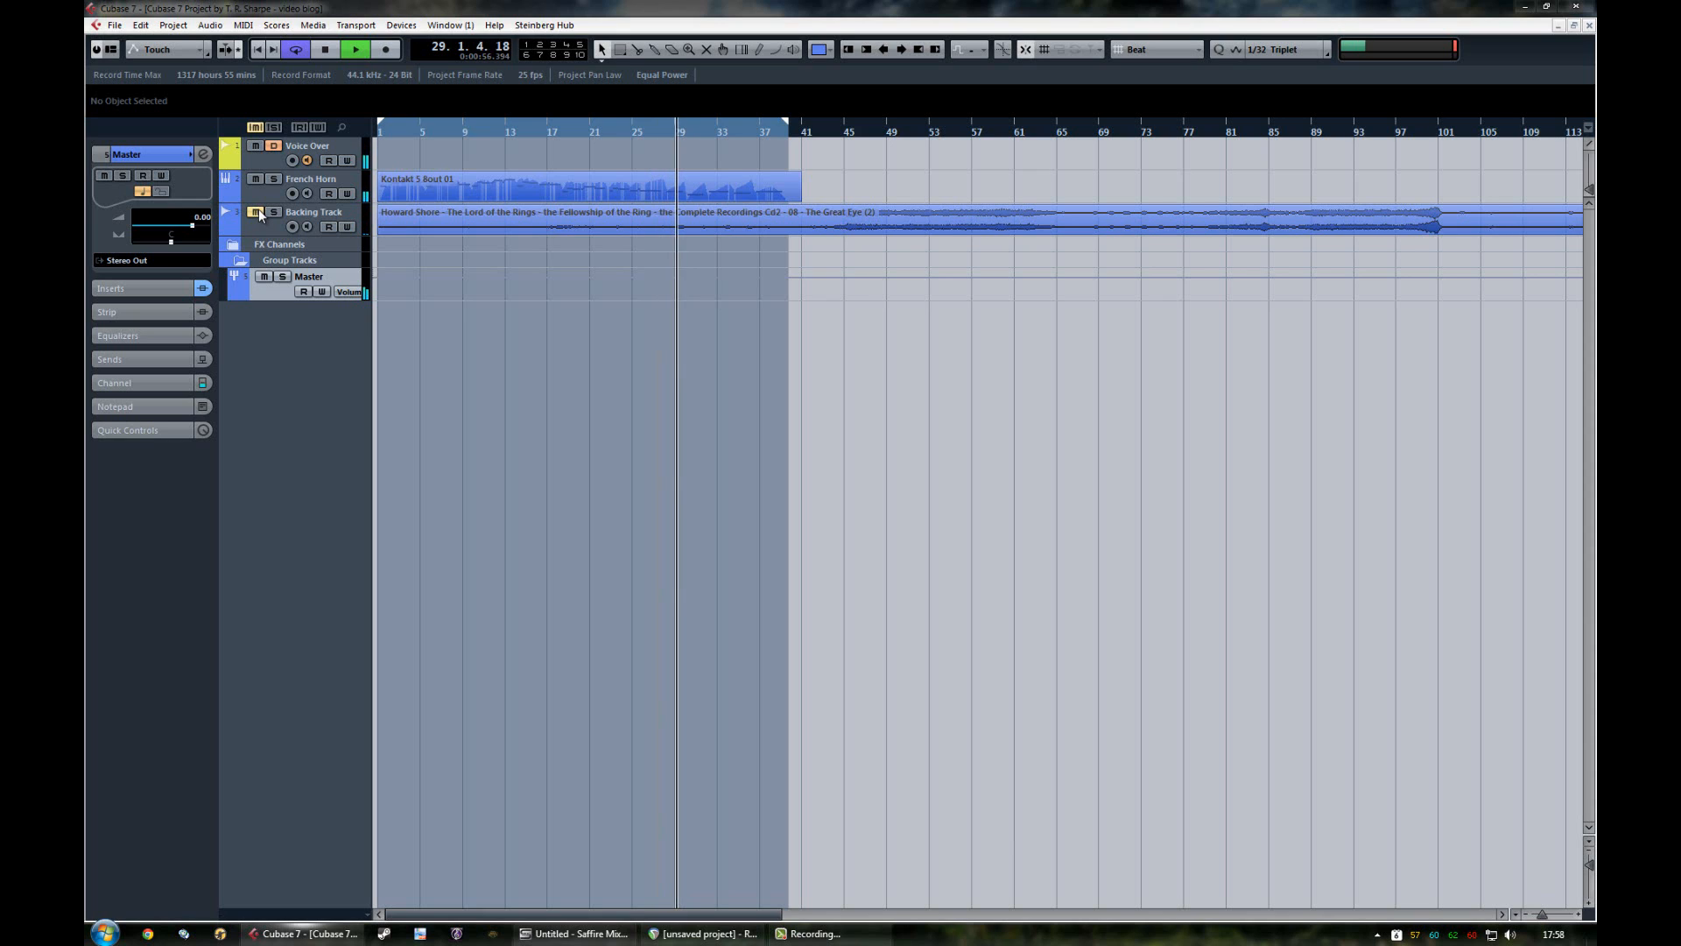
pyautogui.click(258, 212)
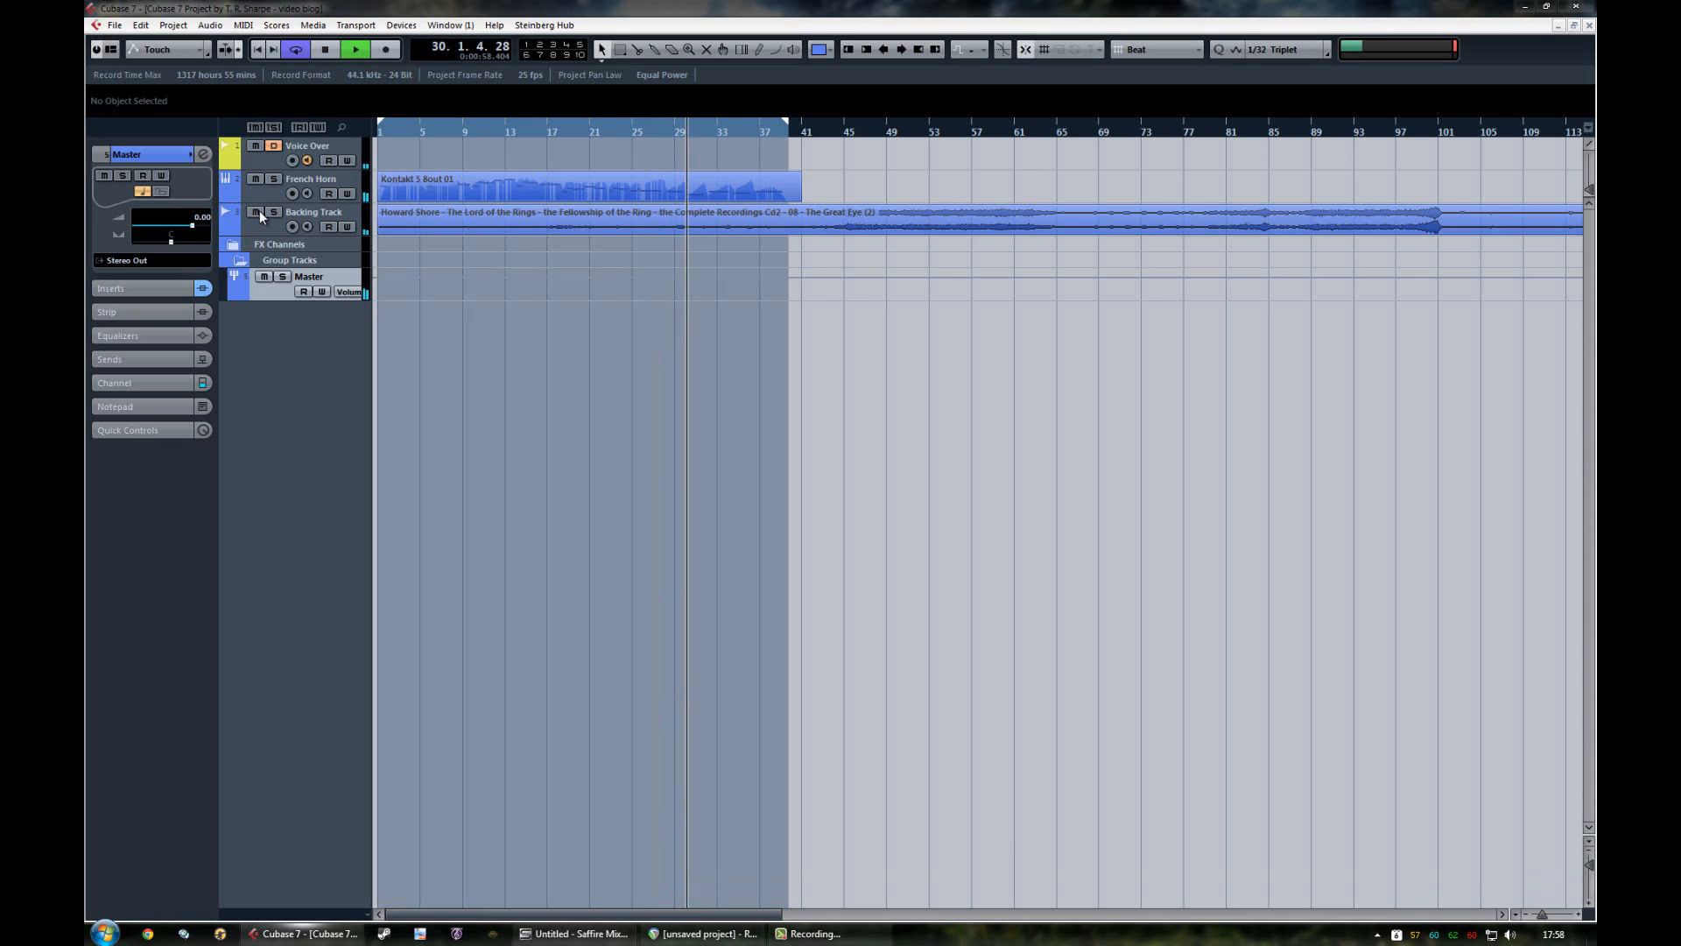
pyautogui.click(260, 198)
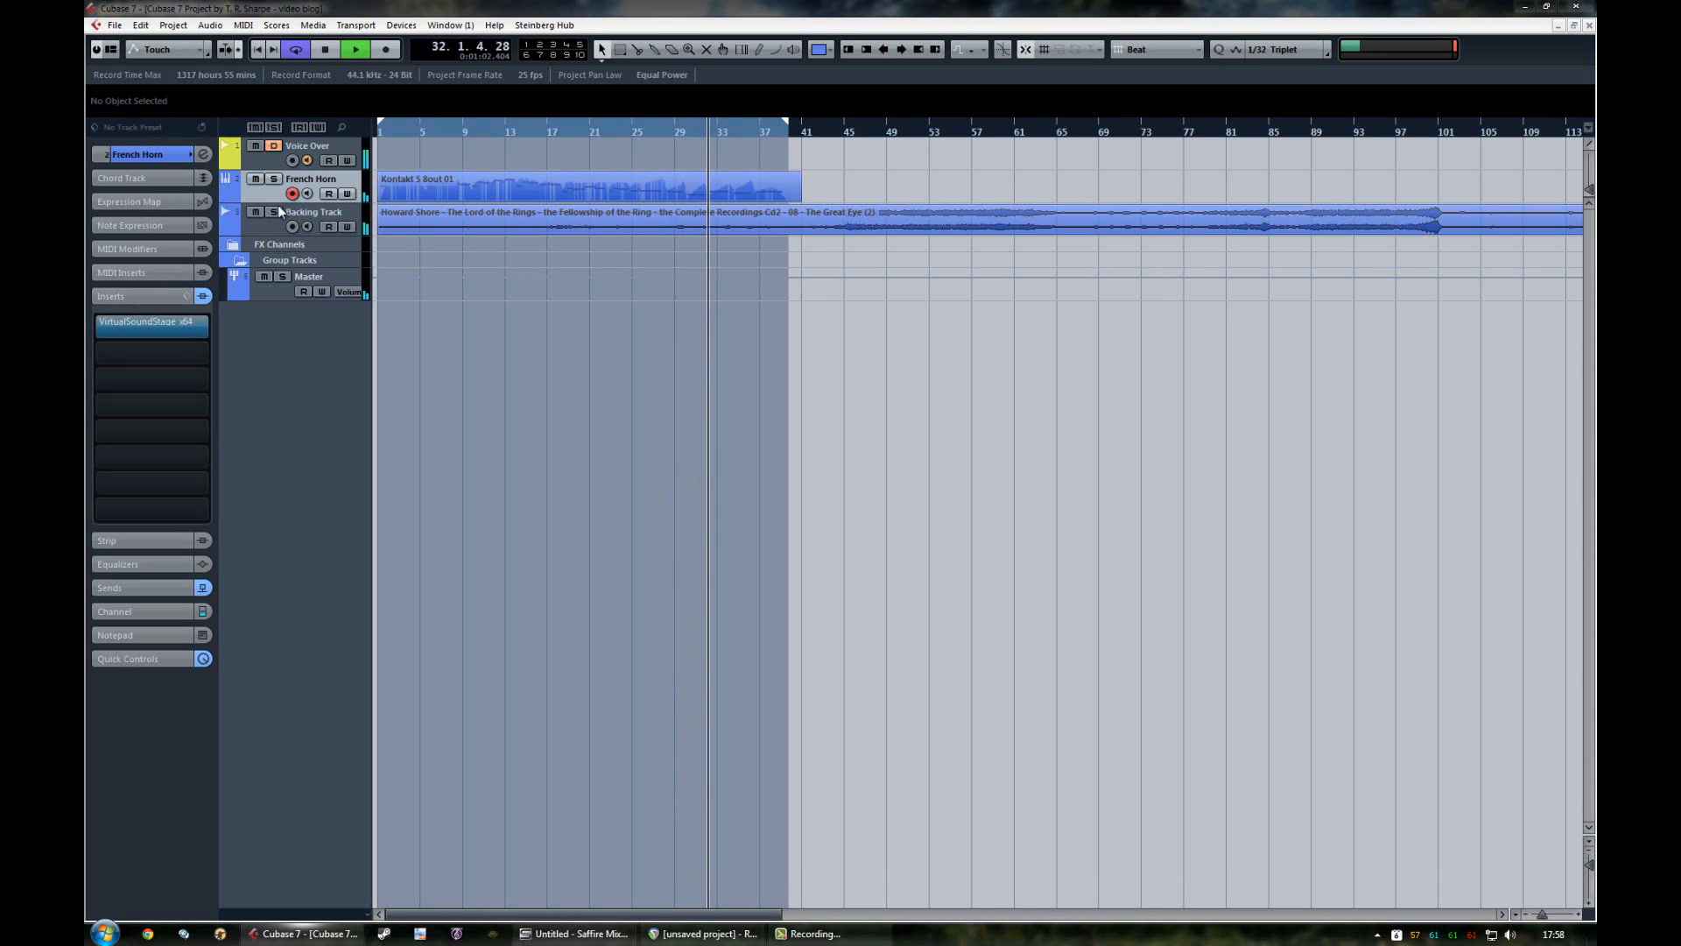
# Step: Stop playback and switch to REAPER to view the track being recorded, returning to the Cubase project window
pyautogui.press('space')
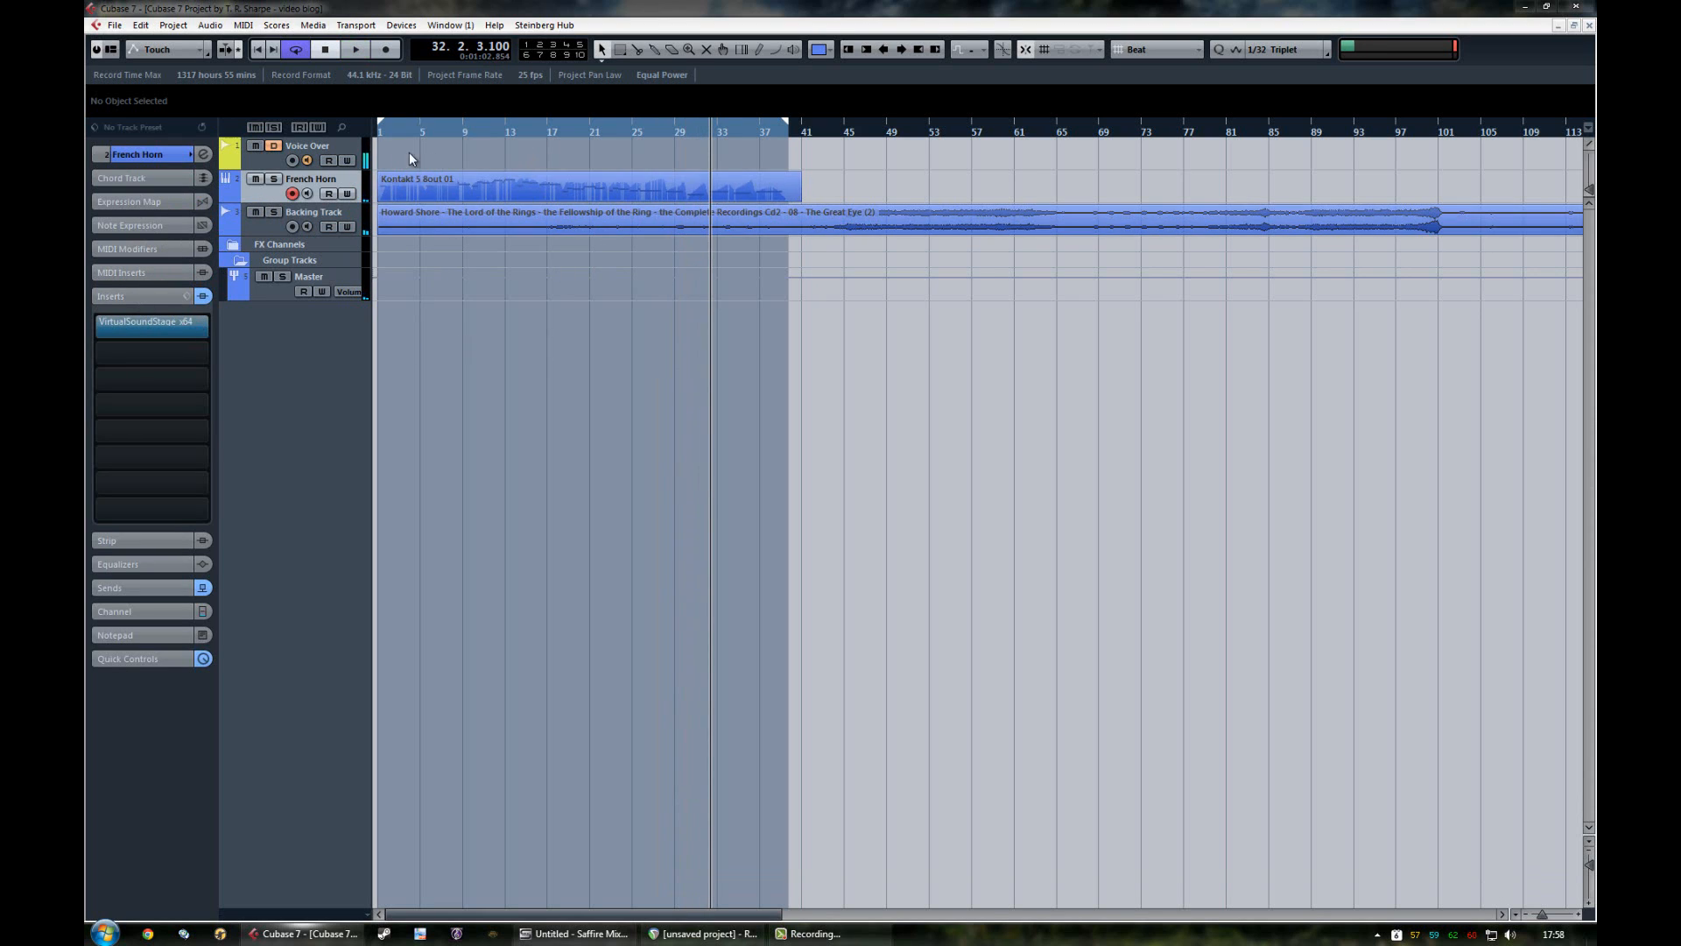
pyautogui.moveTo(721, 941)
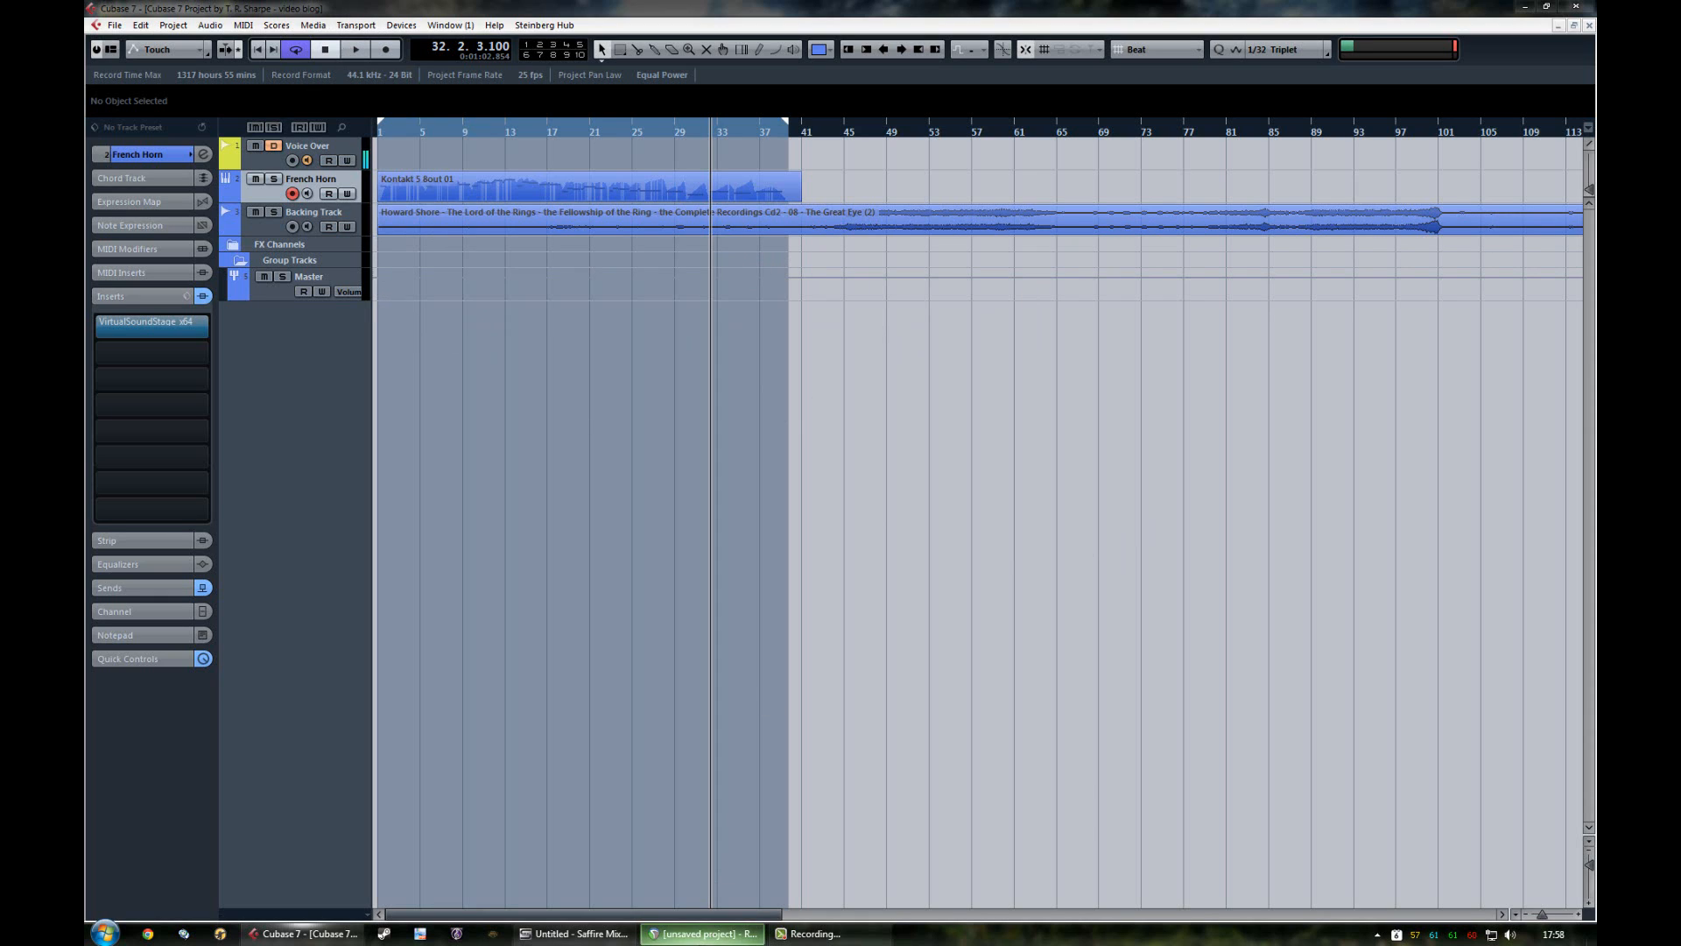
pyautogui.click(705, 934)
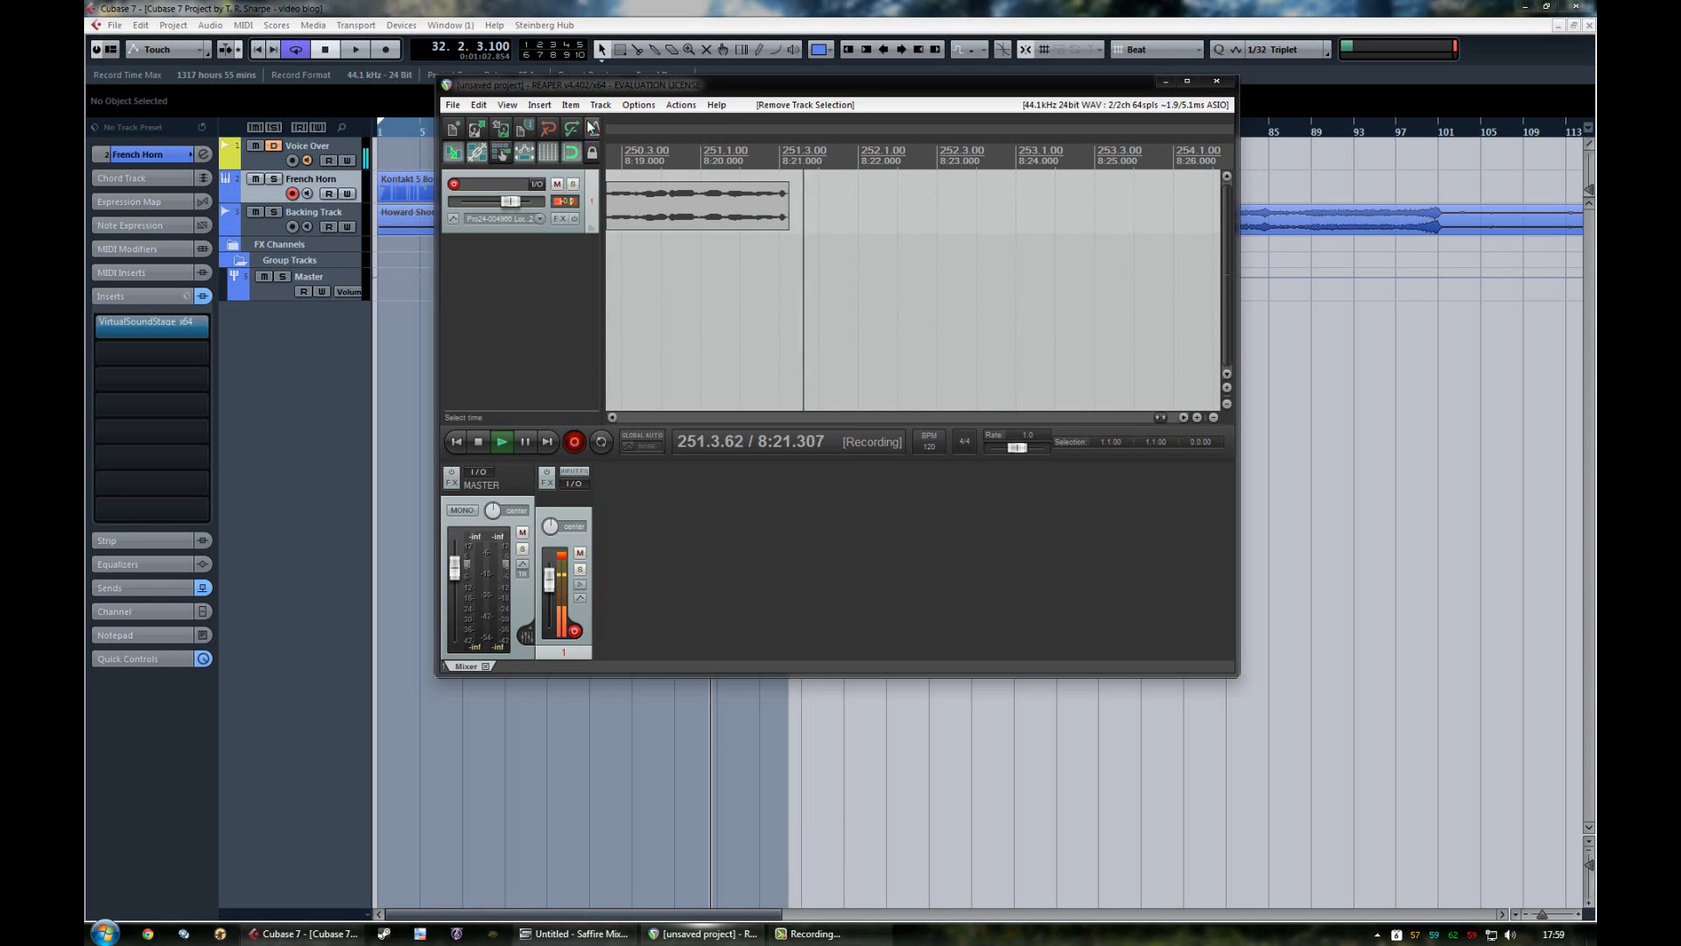
pyautogui.click(594, 5)
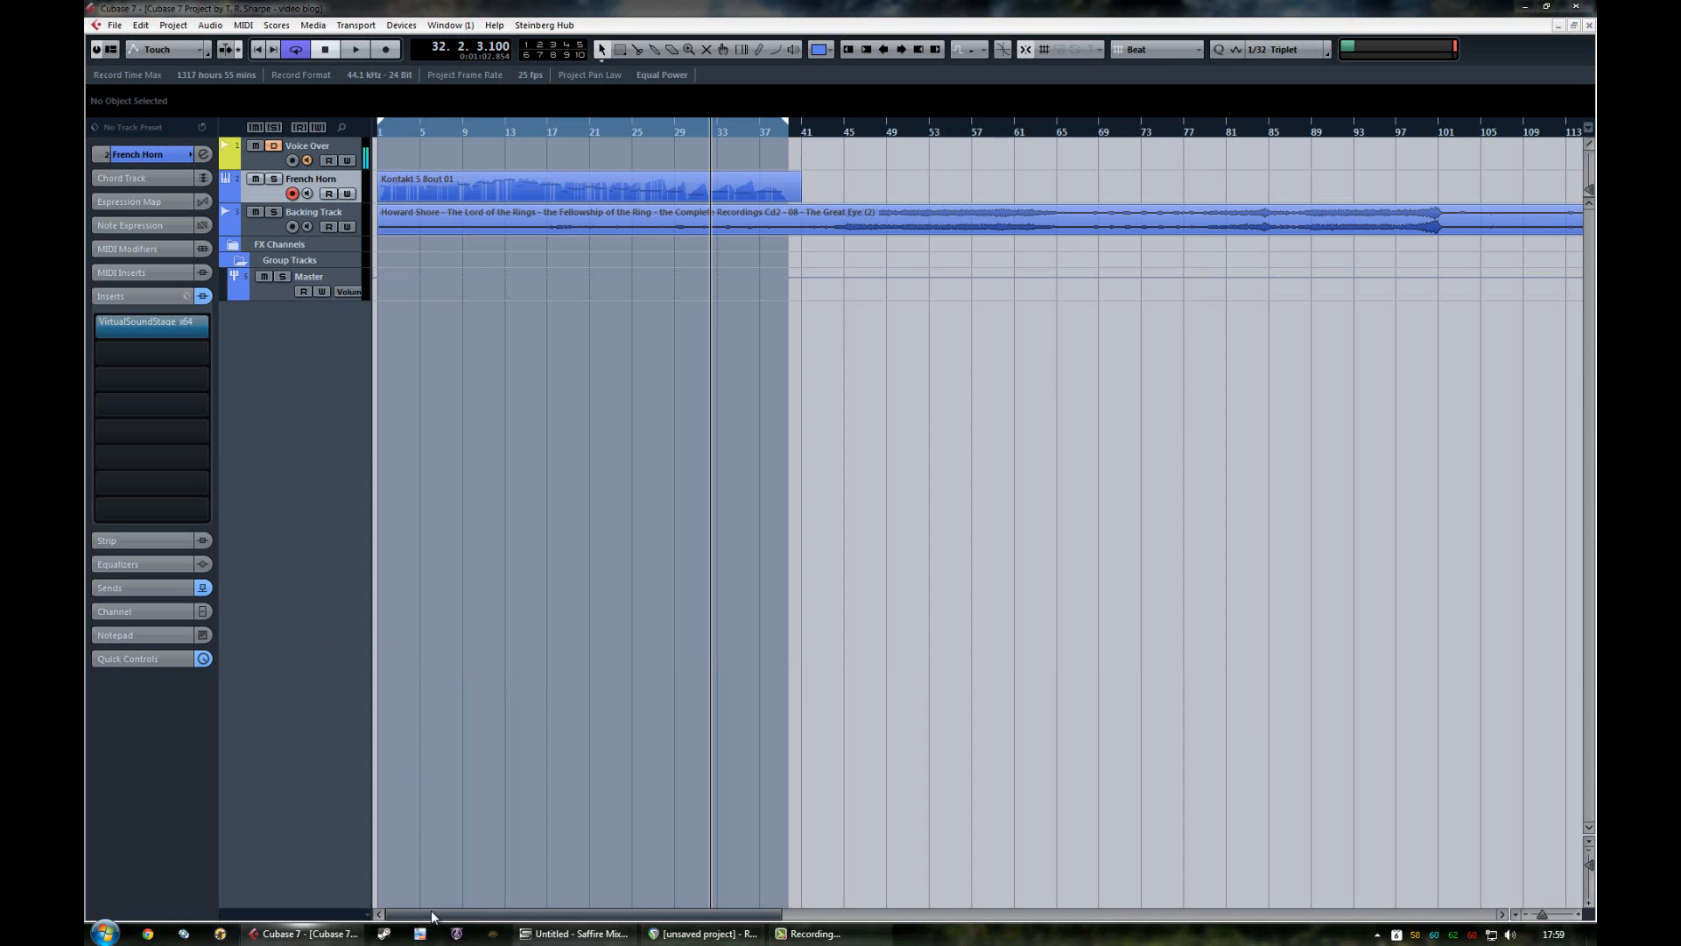
# Step: Bring up the screen recorder and stop the capture
pyautogui.moveTo(432, 913)
pyautogui.mouseDown()
pyautogui.moveTo(495, 911)
pyautogui.moveTo(417, 901)
pyautogui.mouseUp()
pyautogui.click(810, 933)
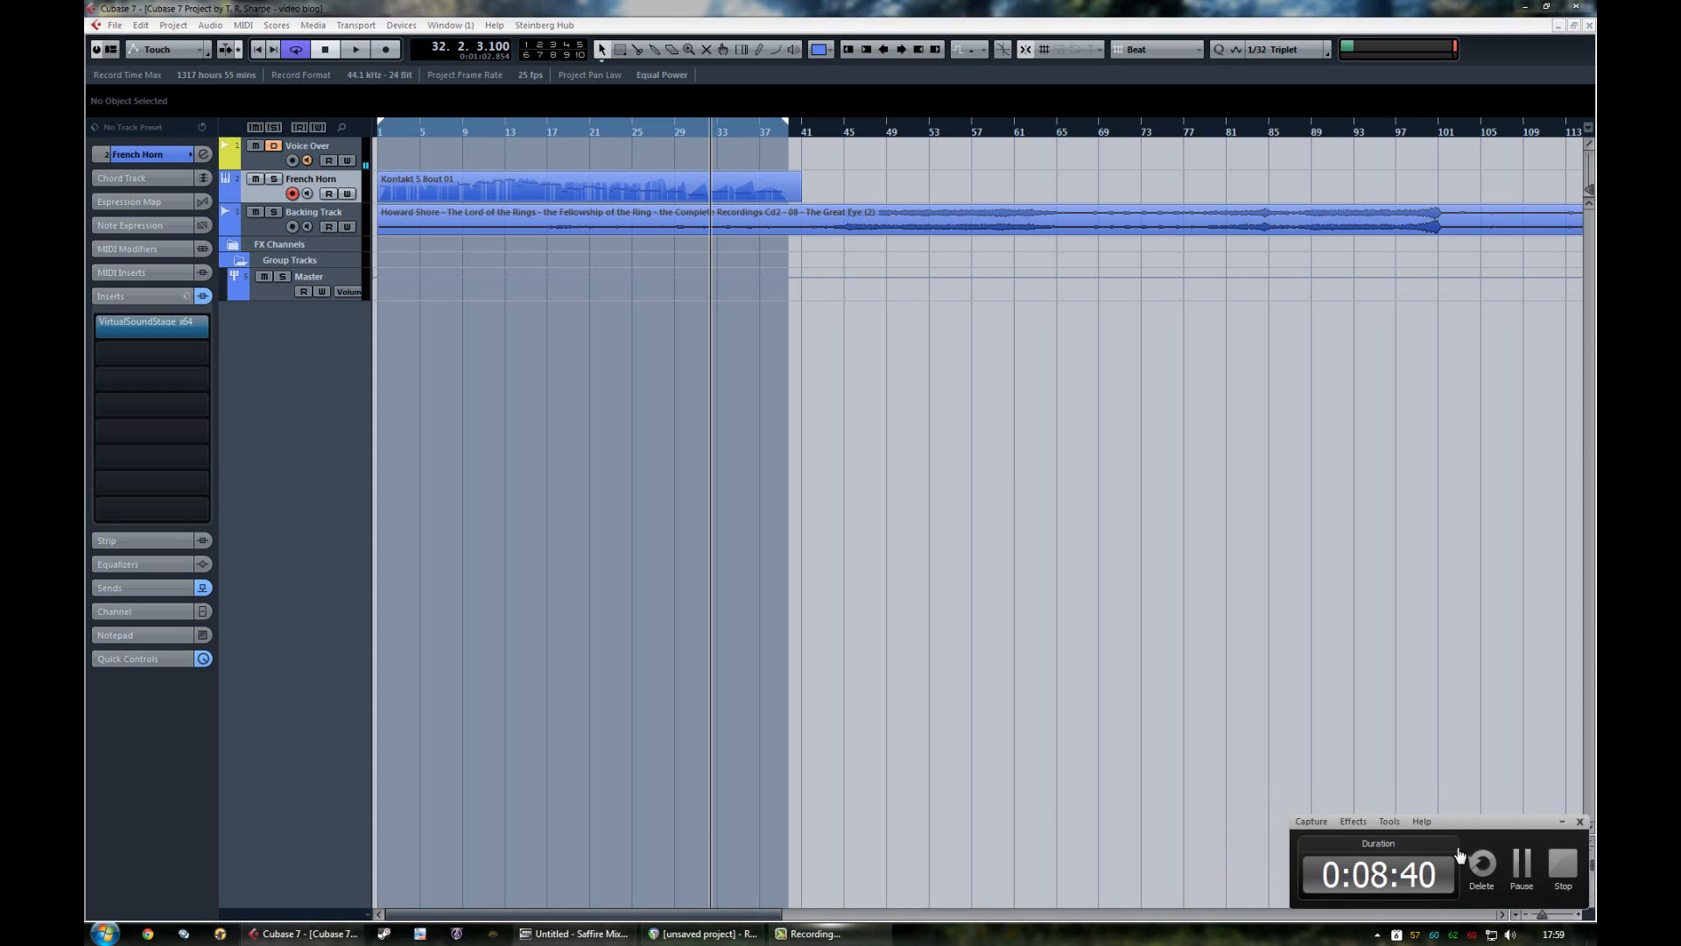
pyautogui.click(1563, 867)
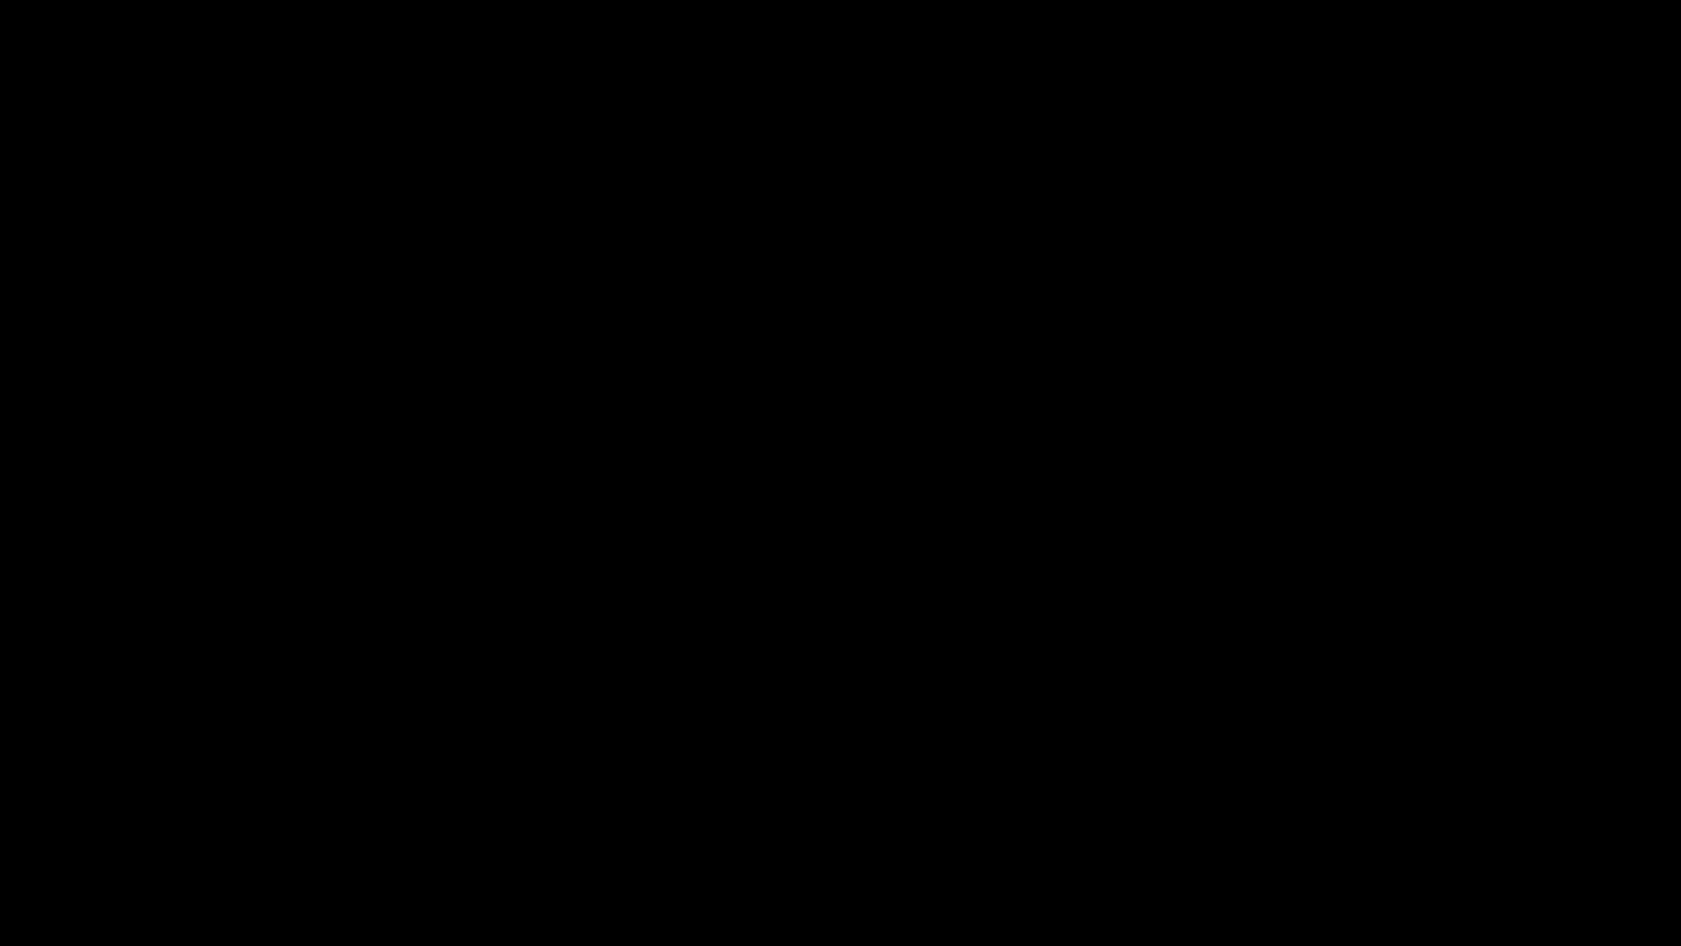